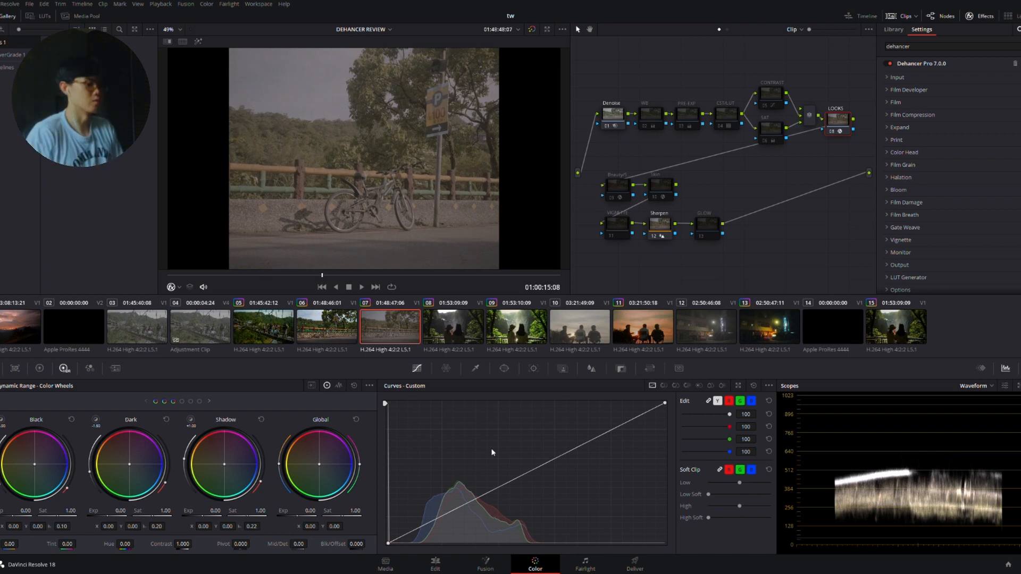
Step: Disable the LOOKS node and enable the CST/LUT node on clip 07
{"action": "key", "text": "ctrl+d"}
{"action": "left_click", "coordinate": [728, 124]}
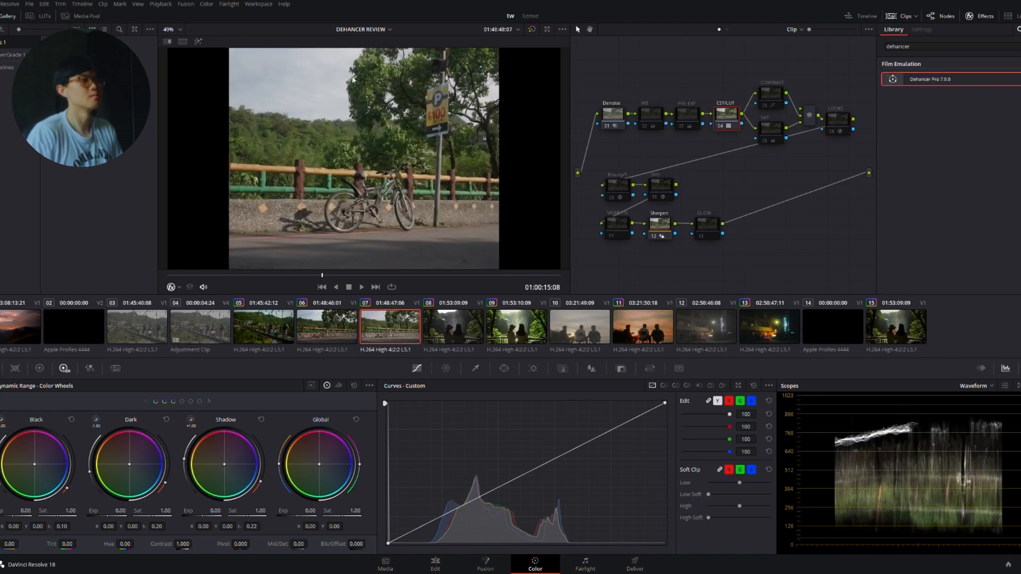
Step: Compare bicycle clips 06 and 07 and examine the Dehancer Input settings used on clip 06
{"action": "left_click", "coordinate": [349, 337]}
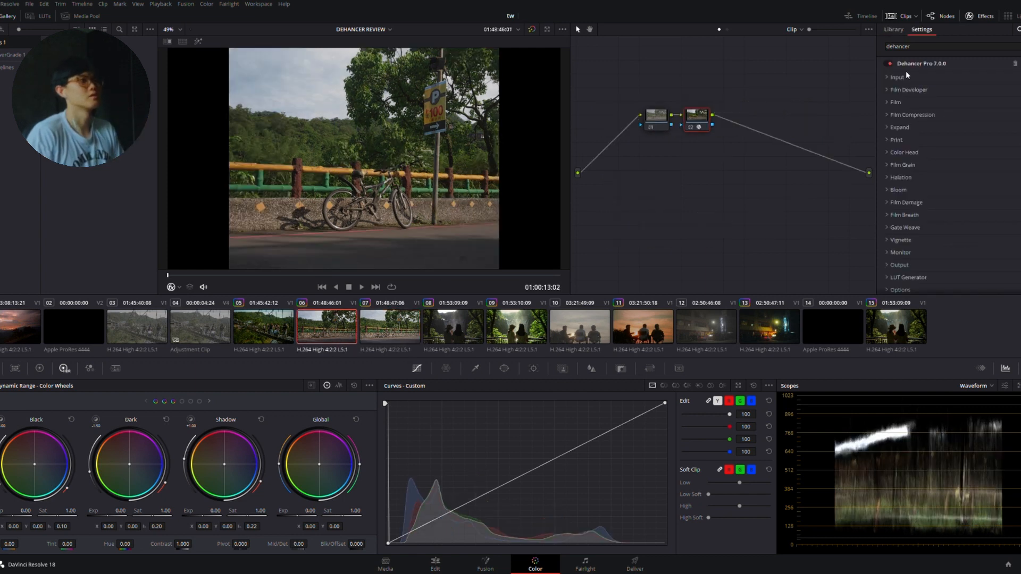
{"action": "left_click", "coordinate": [394, 301]}
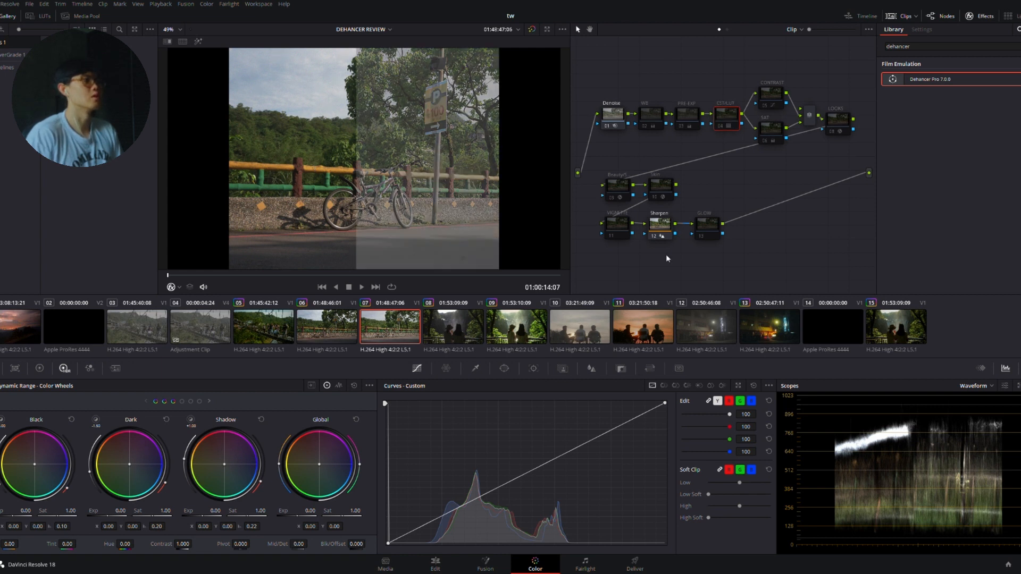
{"action": "key", "text": "Up"}
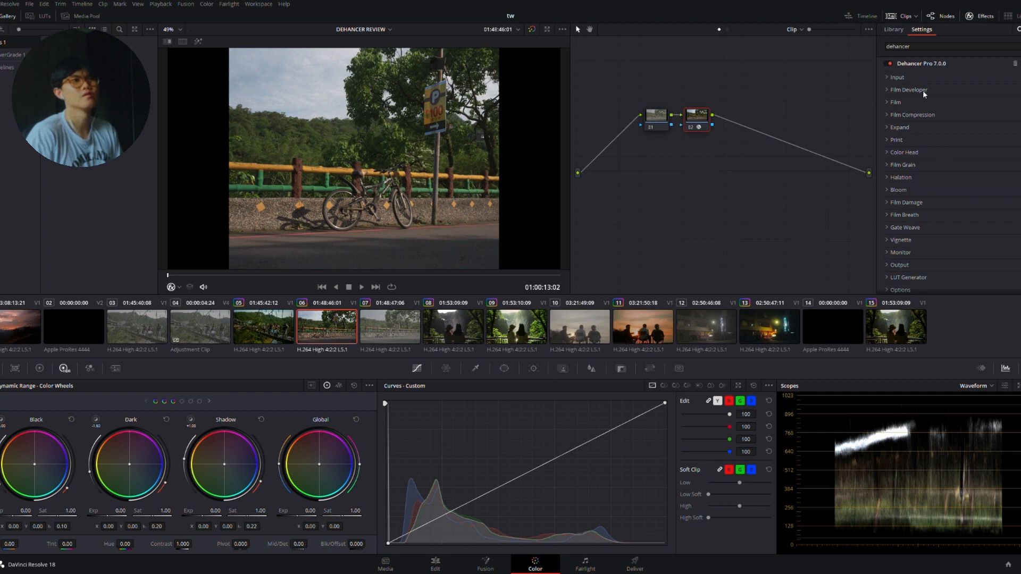
{"action": "left_click", "coordinate": [900, 77]}
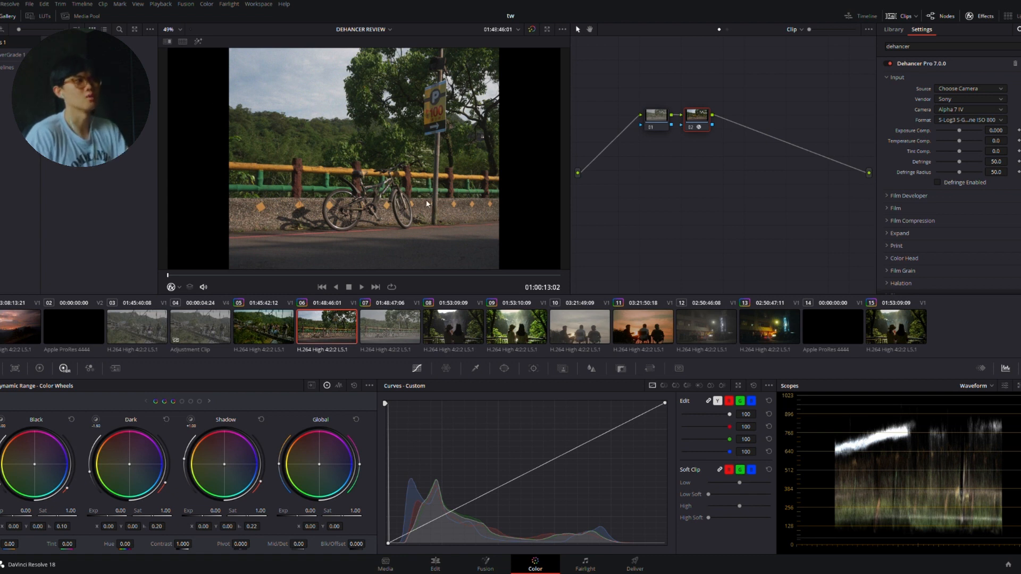
{"action": "key", "text": "Down"}
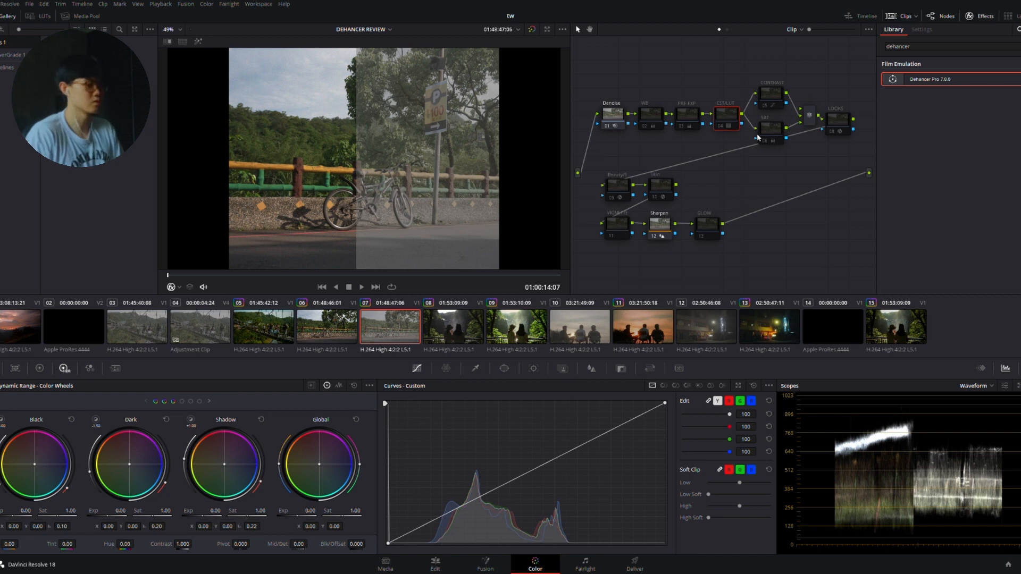
{"action": "key", "text": "space"}
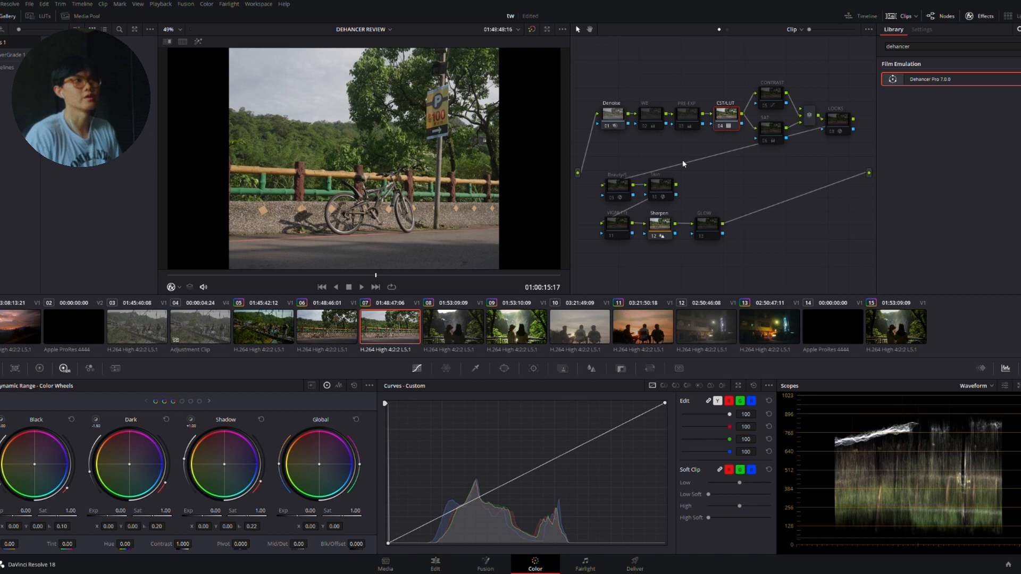
Step: Enable the WB, PRE-EXP, SAT, CONTRAST and LOOKS nodes on clip 07
{"action": "left_click", "coordinate": [641, 119]}
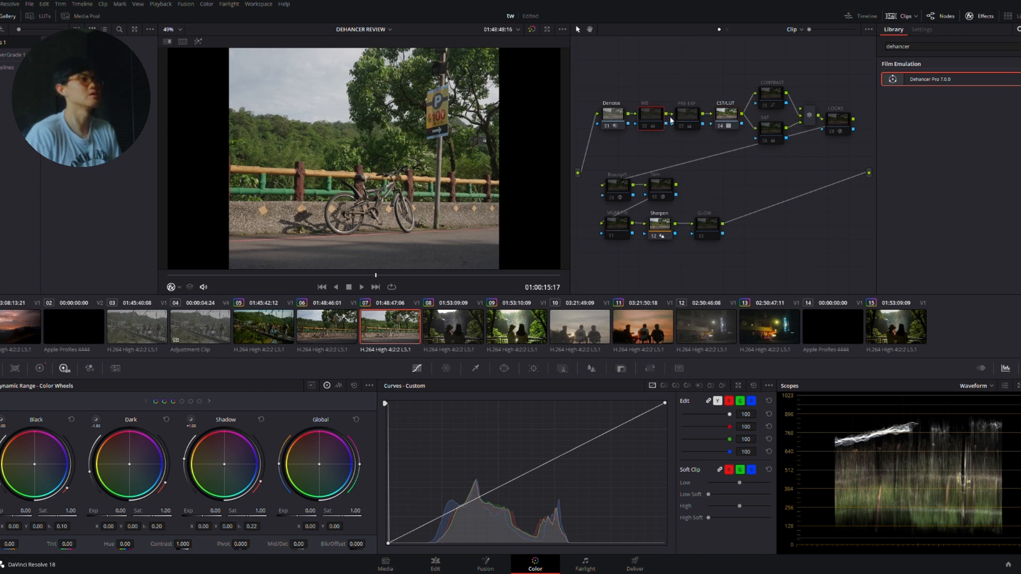
{"action": "left_click", "coordinate": [673, 120]}
{"action": "left_click", "coordinate": [770, 141]}
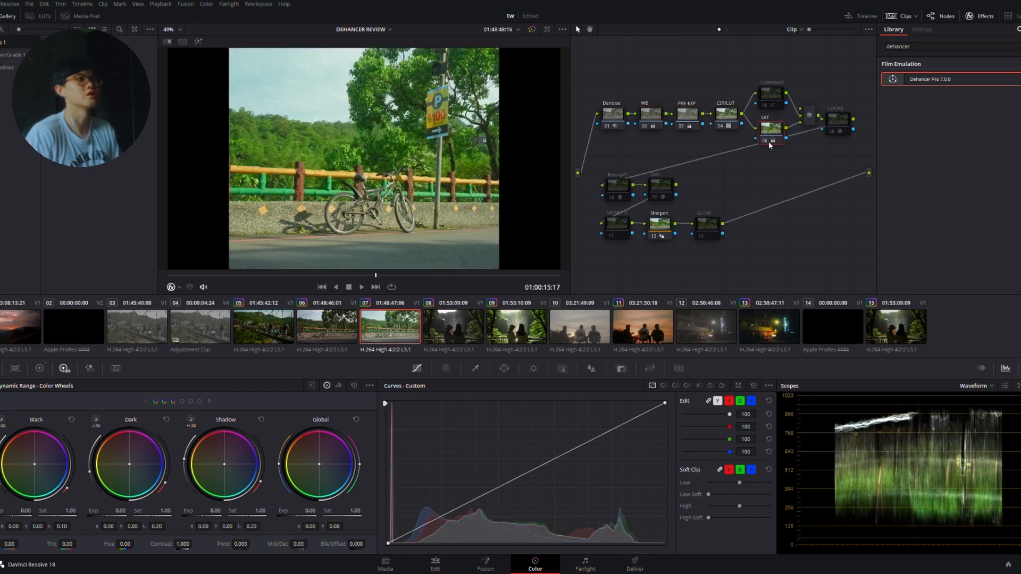
{"action": "left_click", "coordinate": [771, 94]}
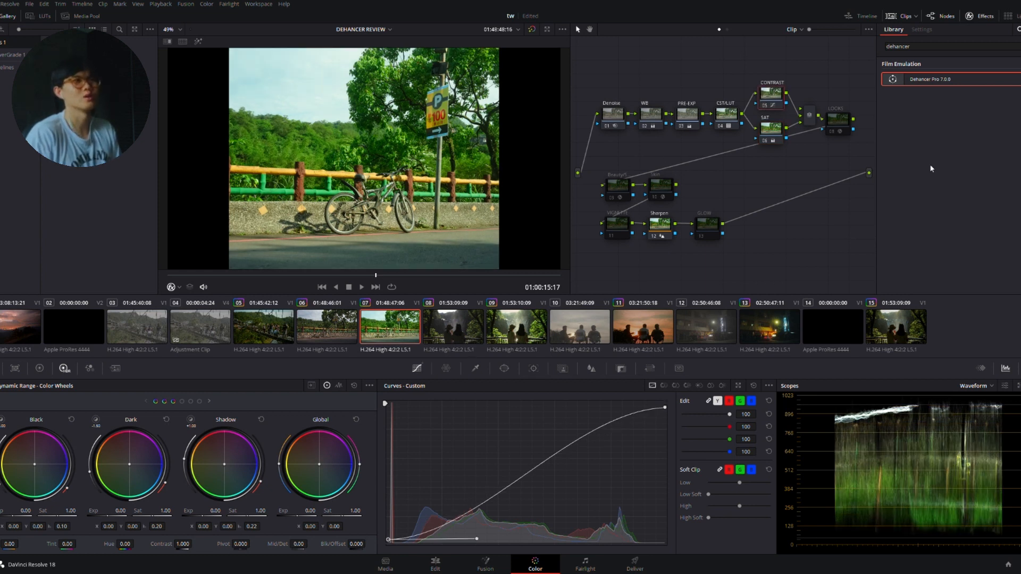
{"action": "left_click", "coordinate": [836, 120]}
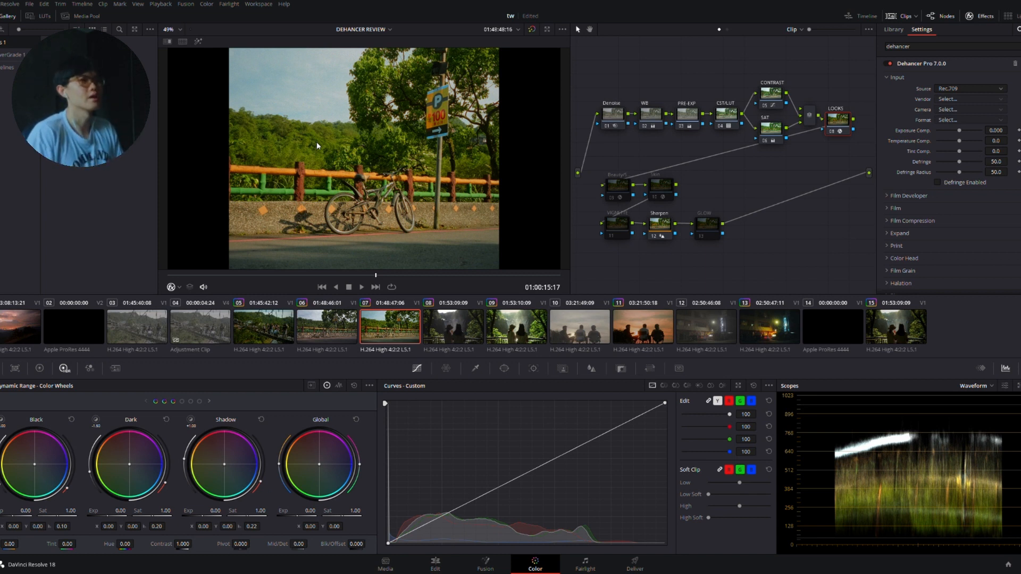
Step: Switch the LOOKS node off and on repeatedly to compare the bicycle shot with and without Dehancer
{"action": "key", "text": "ctrl+d"}
{"action": "key", "text": "ctrl+d"}
{"action": "key", "text": "ctrl+d"}
{"action": "key", "text": "ctrl+d"}
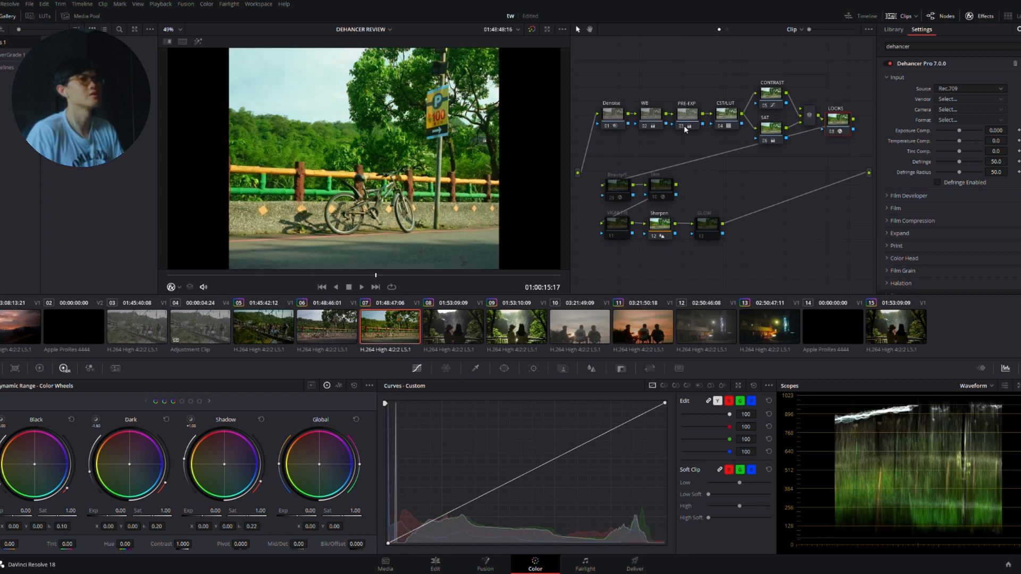
{"action": "key", "text": "ctrl+d"}
{"action": "key", "text": "ctrl+d"}
{"action": "key", "text": "ctrl+d"}
{"action": "key", "text": "ctrl+d"}
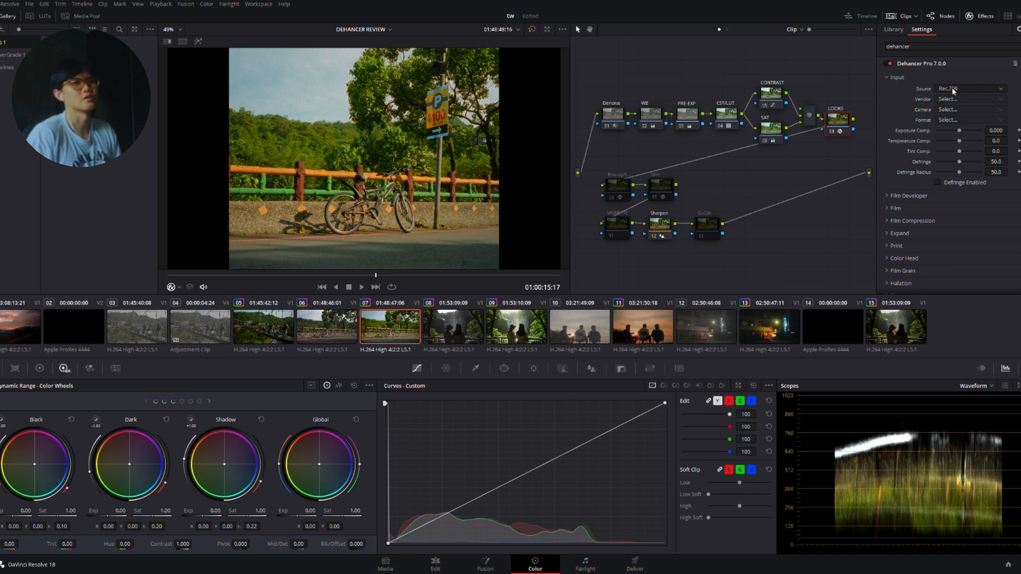
Step: Disable Film in the LOOKS node's Dehancer settings and enable Print with the Fujifilm 3513 Print Film profile
{"action": "left_click", "coordinate": [893, 77]}
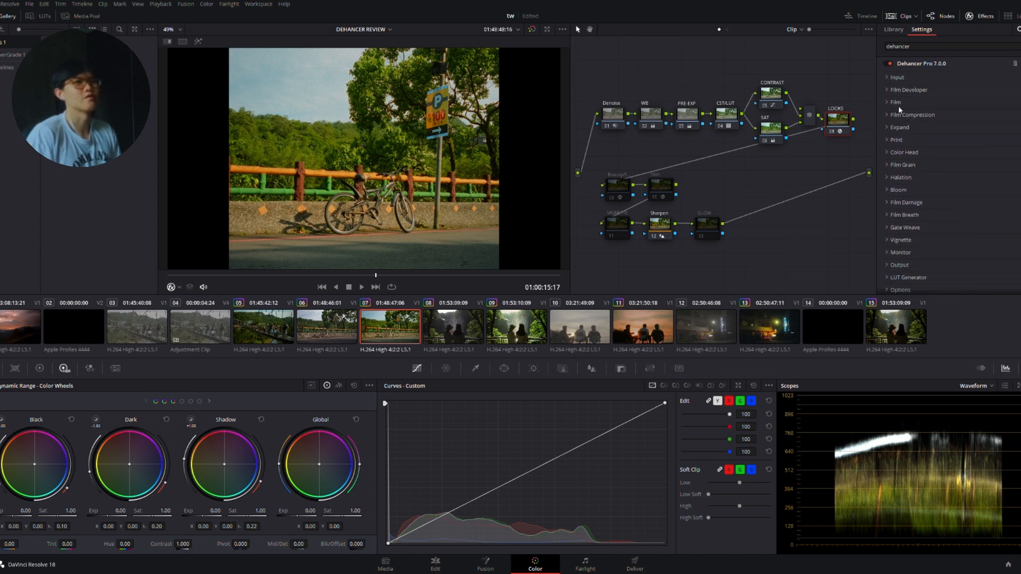
{"action": "left_click", "coordinate": [898, 103]}
{"action": "left_click", "coordinate": [909, 175]}
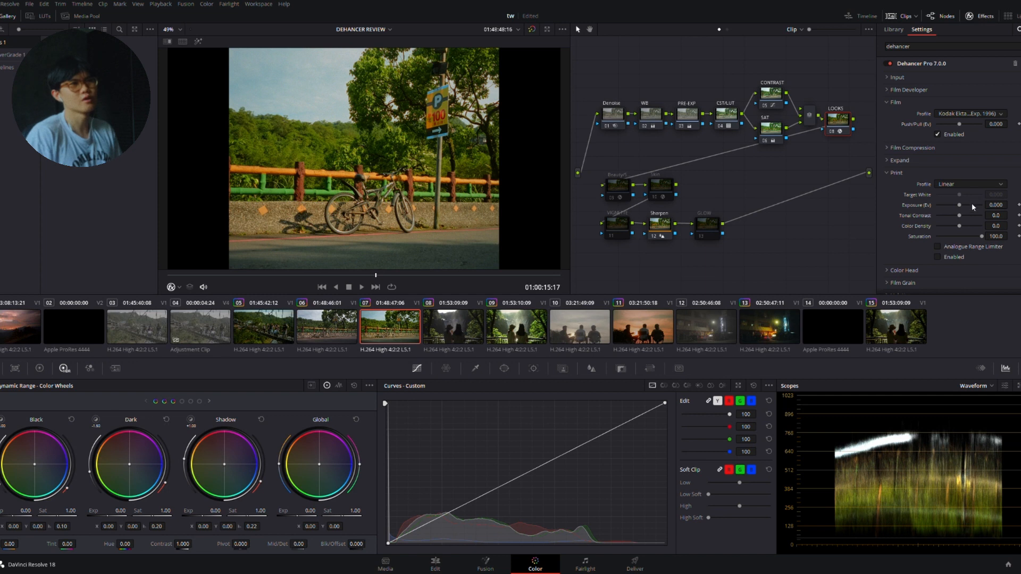
{"action": "left_click", "coordinate": [938, 136]}
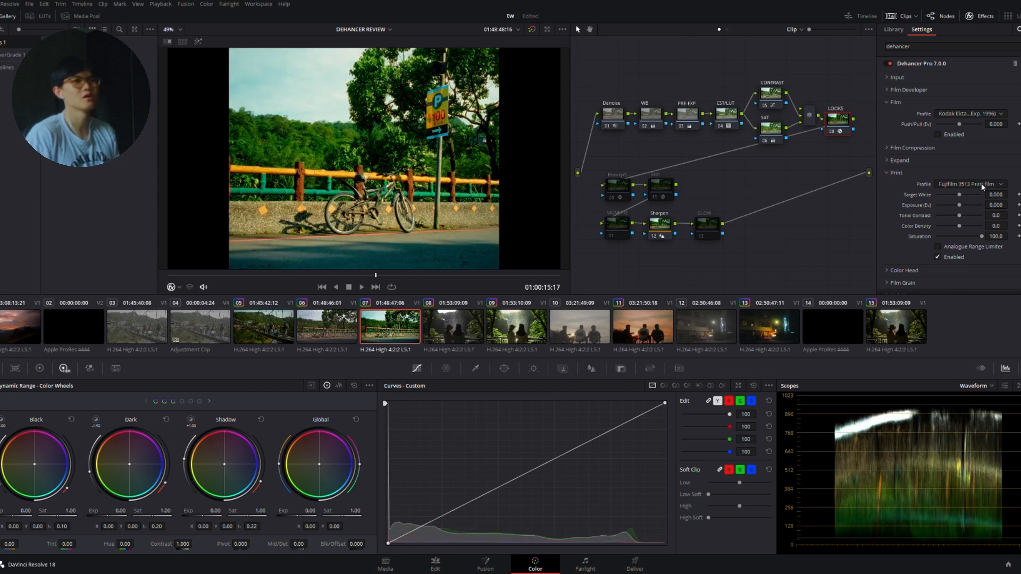
Step: Cycle the Print profile through Kodak 2383 Print Film, the Kodak paper profile and Cineon Film Log, ending on Linear
{"action": "scroll", "coordinate": [980, 184], "scroll_direction": "down", "scroll_amount": 1}
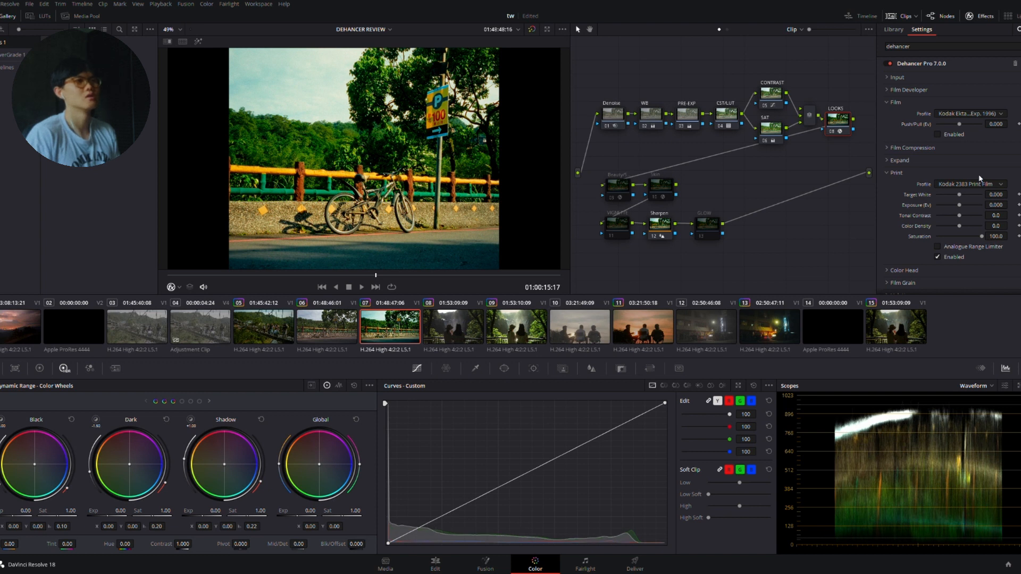
{"action": "scroll", "coordinate": [981, 186], "scroll_direction": "down", "scroll_amount": 1}
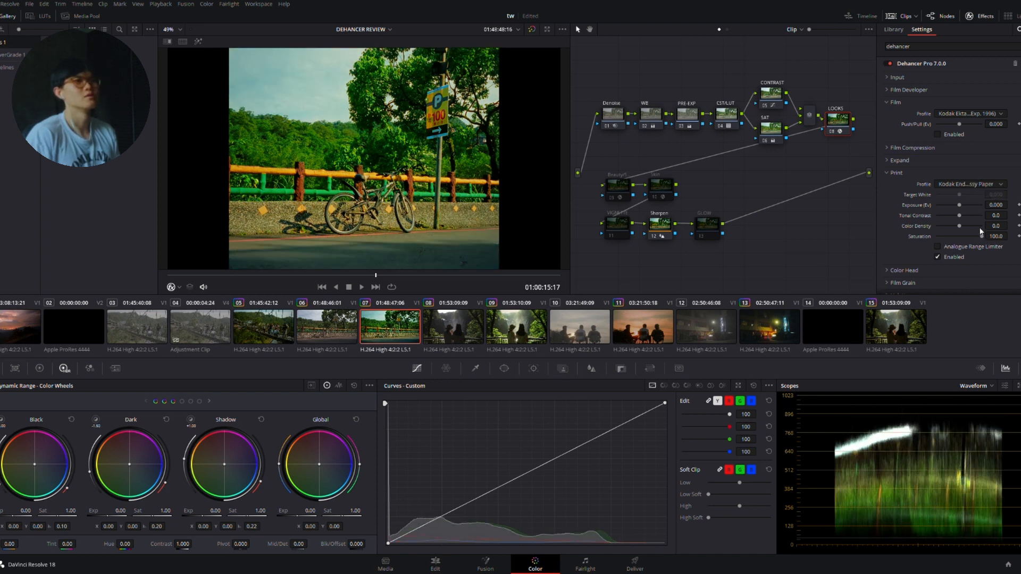
{"action": "scroll", "coordinate": [981, 185], "scroll_direction": "down", "scroll_amount": 1}
{"action": "scroll", "coordinate": [984, 187], "scroll_direction": "up", "scroll_amount": 1}
{"action": "scroll", "coordinate": [986, 191], "scroll_direction": "down", "scroll_amount": 1}
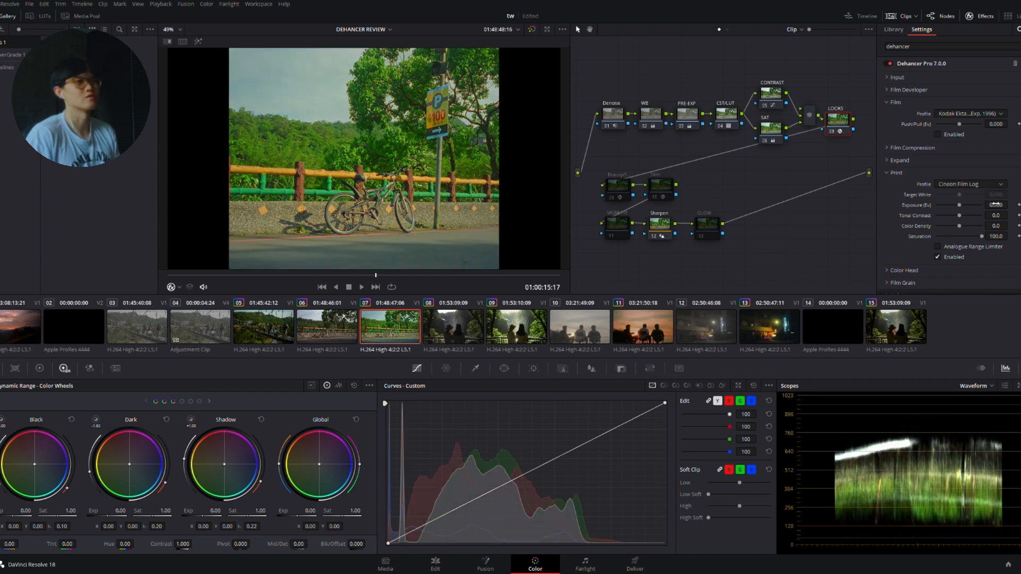
{"action": "scroll", "coordinate": [988, 196], "scroll_direction": "down", "scroll_amount": 1}
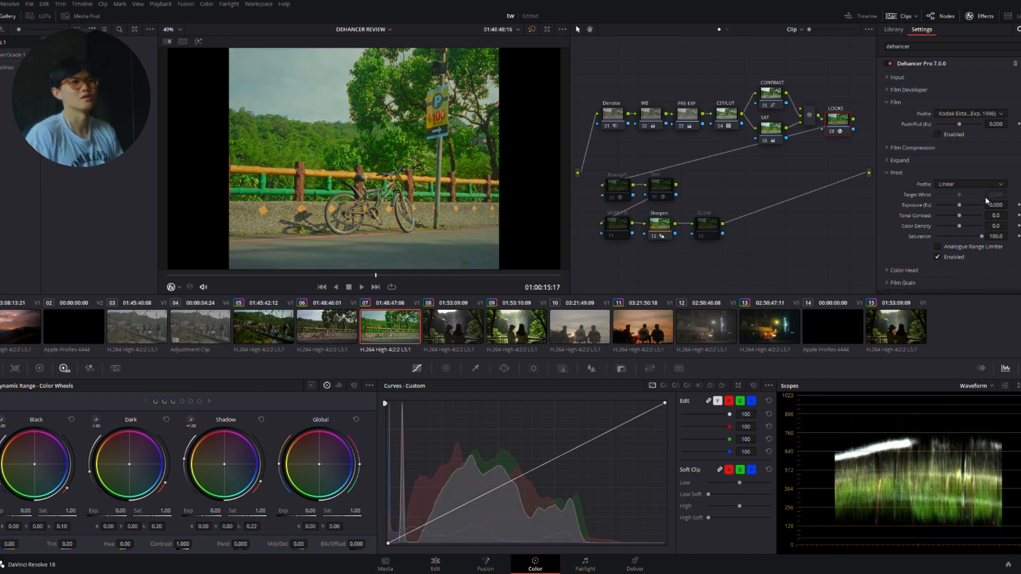
Step: Re-enable Film with the Kodak Ektachrome profile, save the project and collapse the Print and Film settings
{"action": "left_click", "coordinate": [937, 135]}
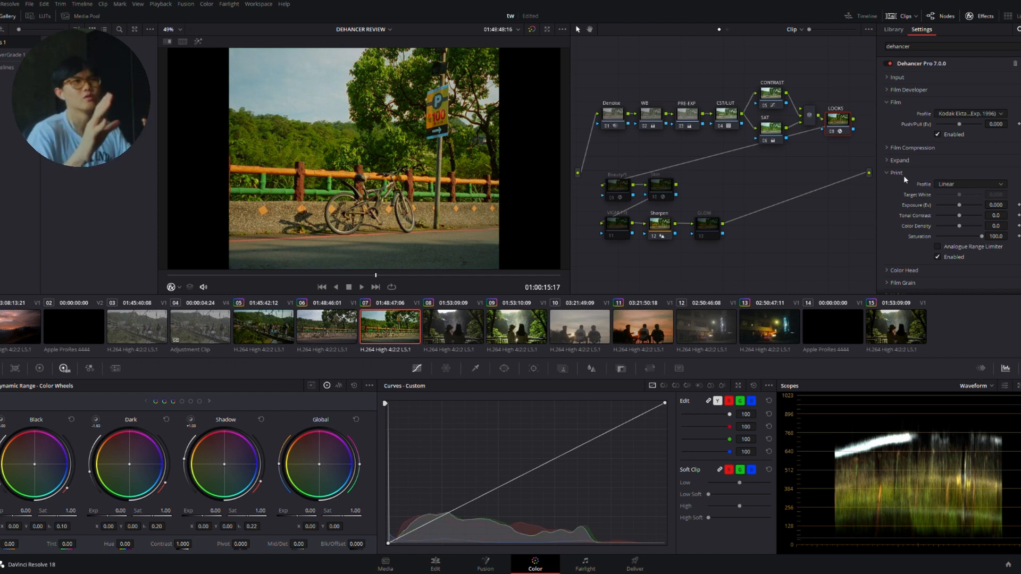
{"action": "key", "text": "ctrl+s"}
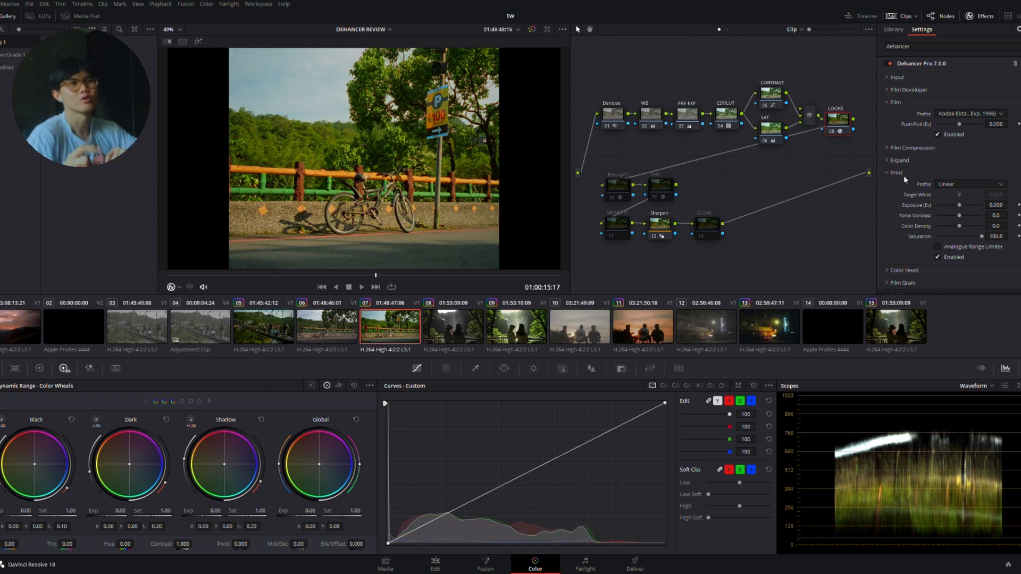
{"action": "left_click", "coordinate": [904, 171]}
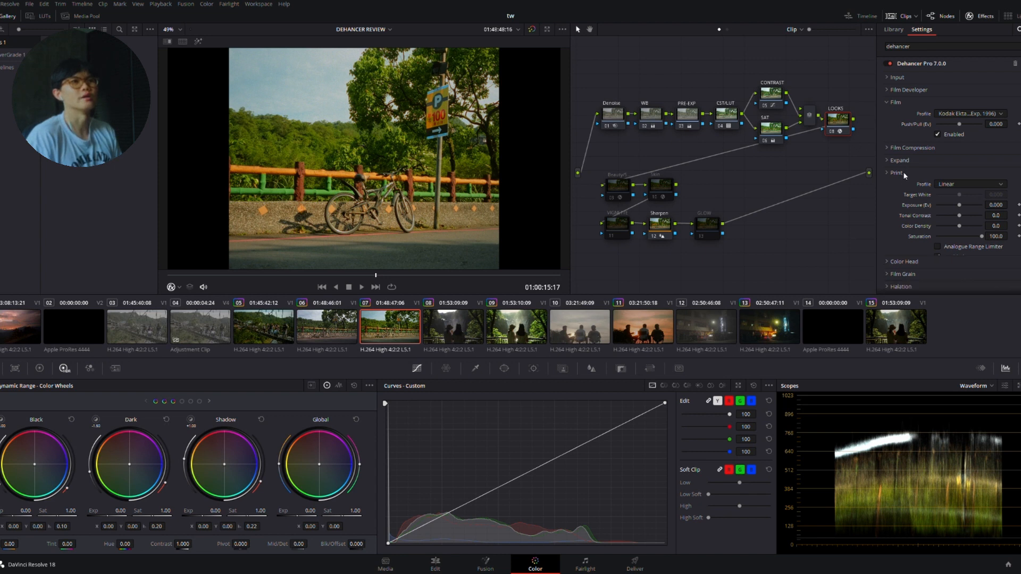
{"action": "left_click", "coordinate": [889, 103]}
Step: Show Dehancer's Input and Expand settings and compare them between bicycle clip 07 and waterfall clip 09
{"action": "left_click", "coordinate": [888, 77]}
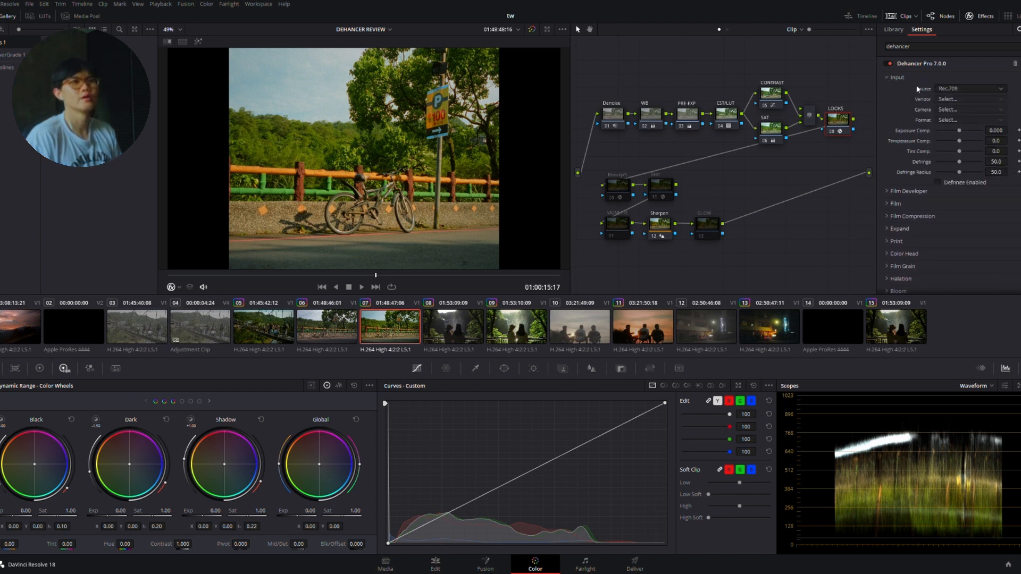
{"action": "left_click", "coordinate": [888, 234]}
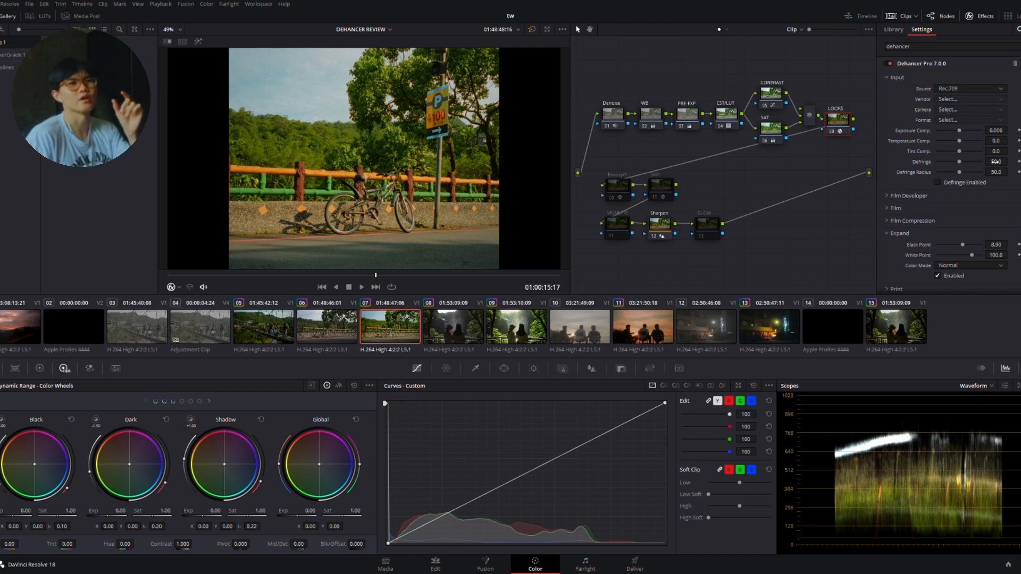
{"action": "key", "text": "Down"}
{"action": "key", "text": "Down"}
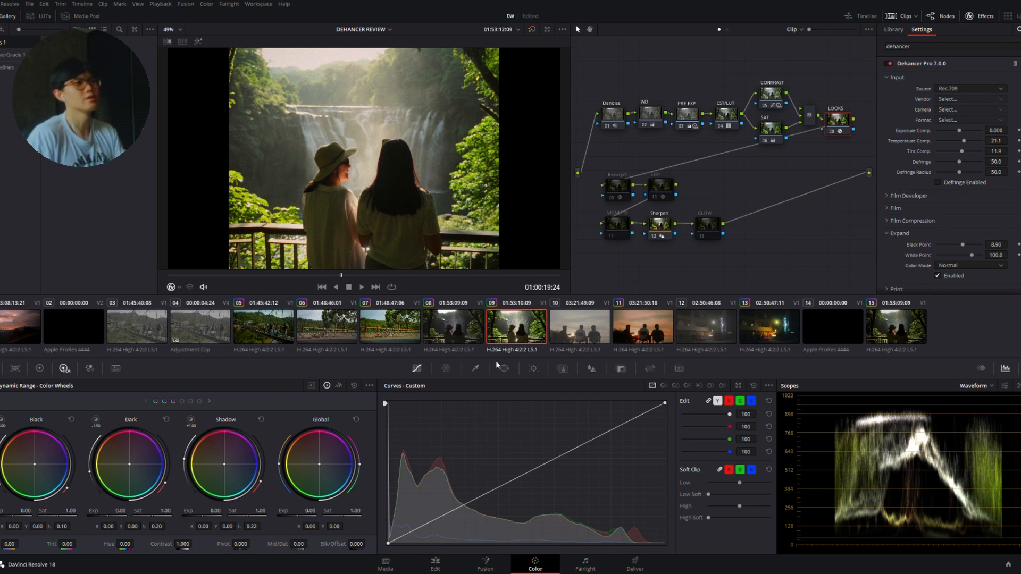
{"action": "left_click", "coordinate": [393, 340]}
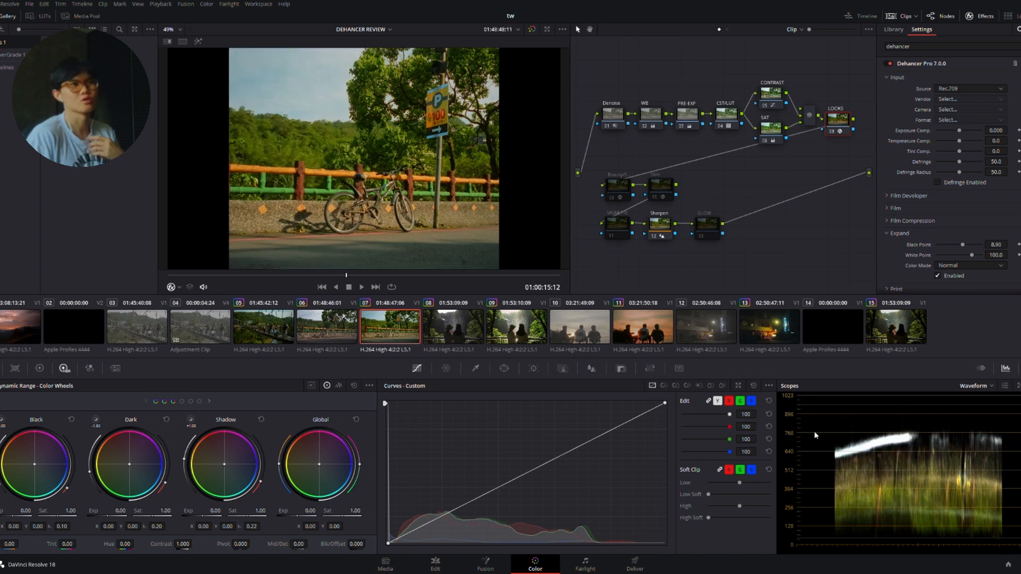
Step: Examine the CONTRAST node's custom curve on clip 07 and show the primaries color wheels
{"action": "left_click", "coordinate": [775, 98]}
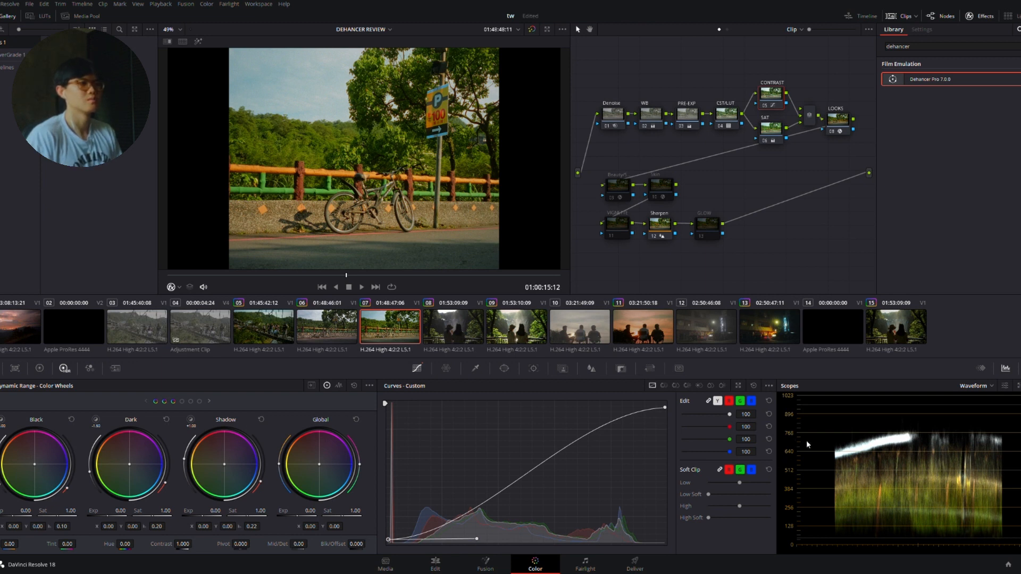
{"action": "mouse_move", "coordinate": [462, 539]}
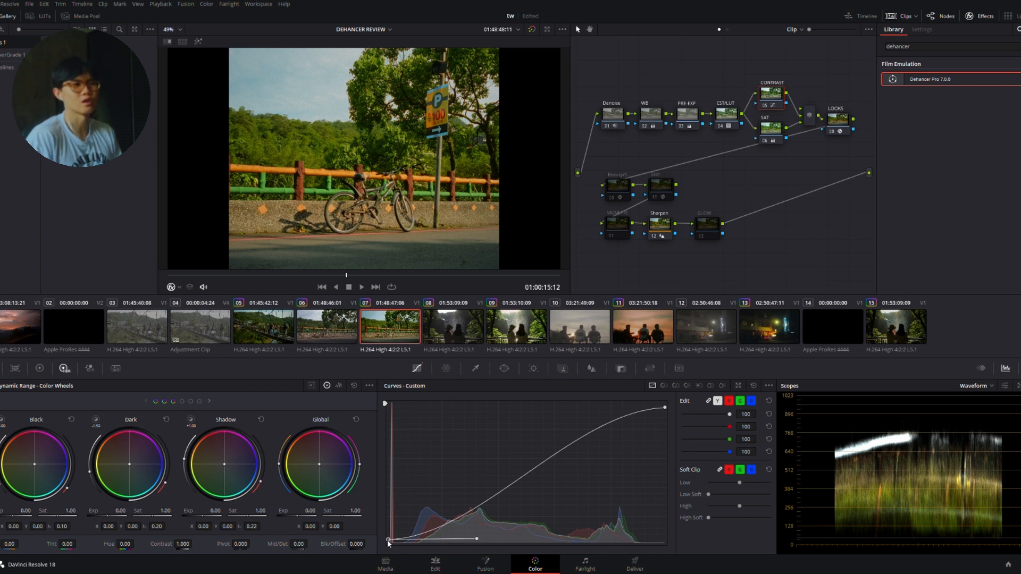
{"action": "key", "text": "alt+h"}
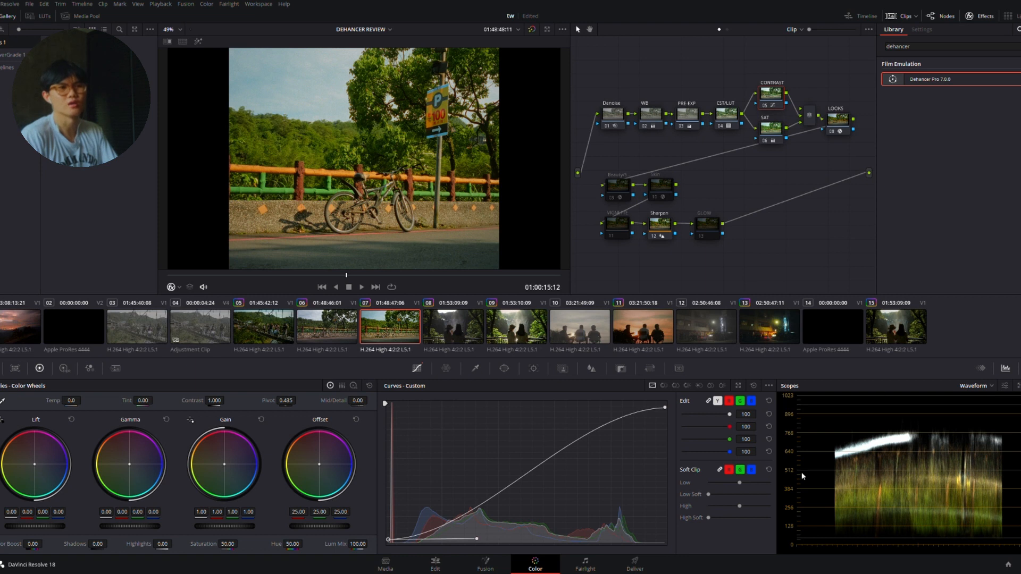
Step: In the LOOKS node's Expand settings, set the White Point to 82.0 and the Black Point to 13.95
{"action": "left_click", "coordinate": [846, 127]}
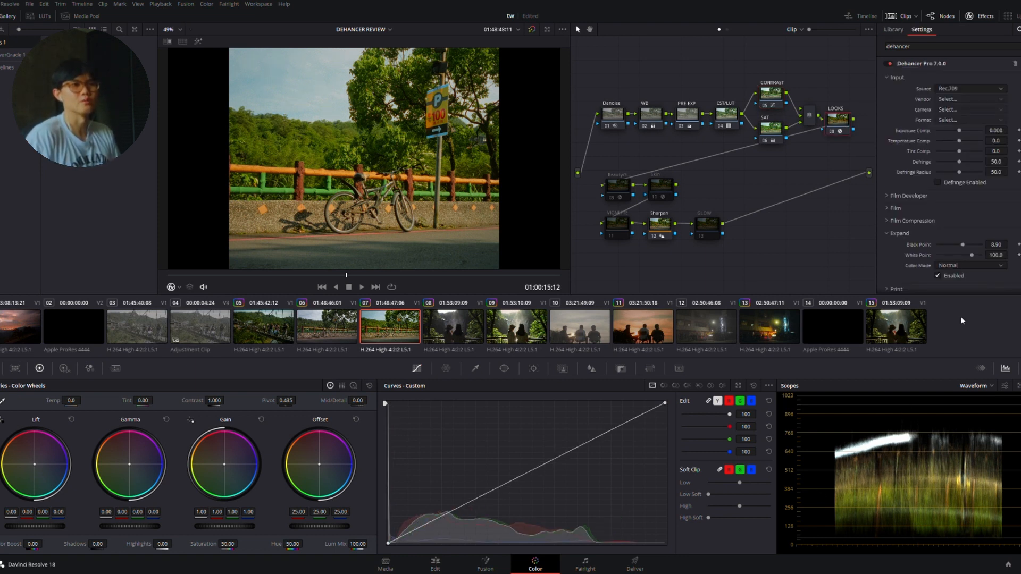
{"action": "left_click_drag", "start_coordinate": [972, 256], "coordinate": [963, 260]}
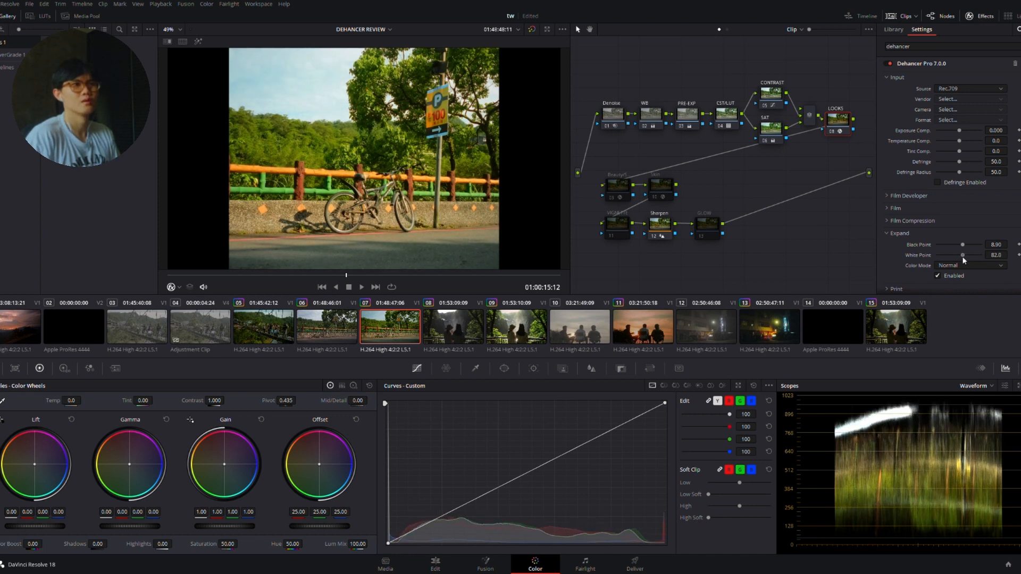
{"action": "left_click_drag", "start_coordinate": [963, 247], "coordinate": [967, 245]}
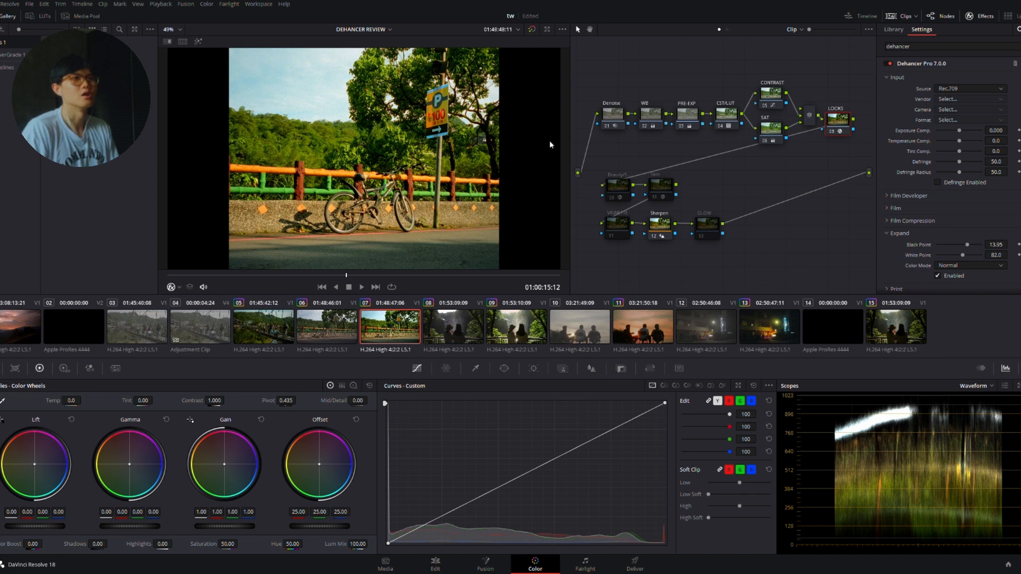
Step: Collapse Dehancer's Expand and Input settings and enable Clipping Indication in the Monitor settings
{"action": "left_click", "coordinate": [900, 233]}
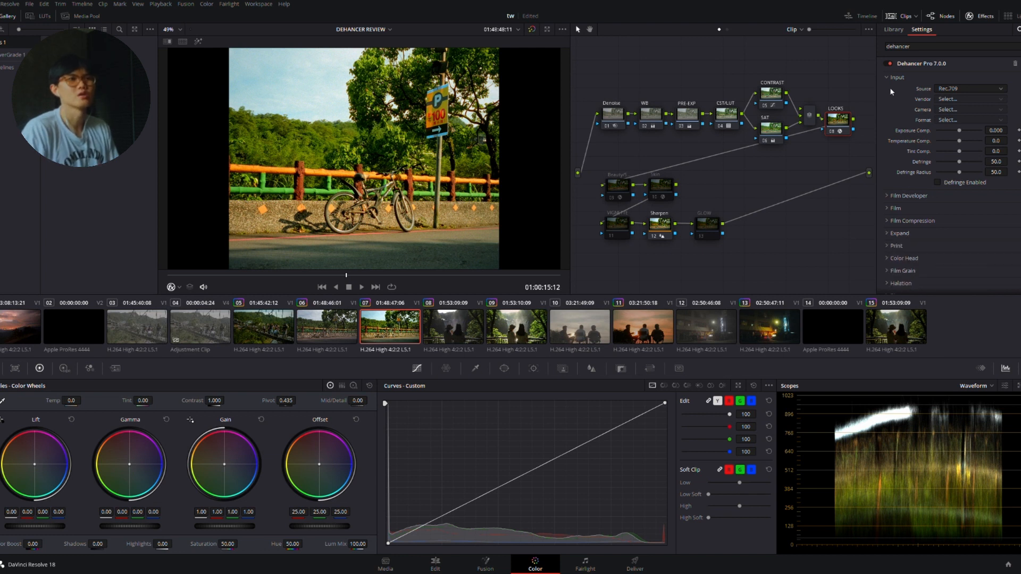
{"action": "left_click", "coordinate": [896, 78]}
{"action": "left_click", "coordinate": [885, 248]}
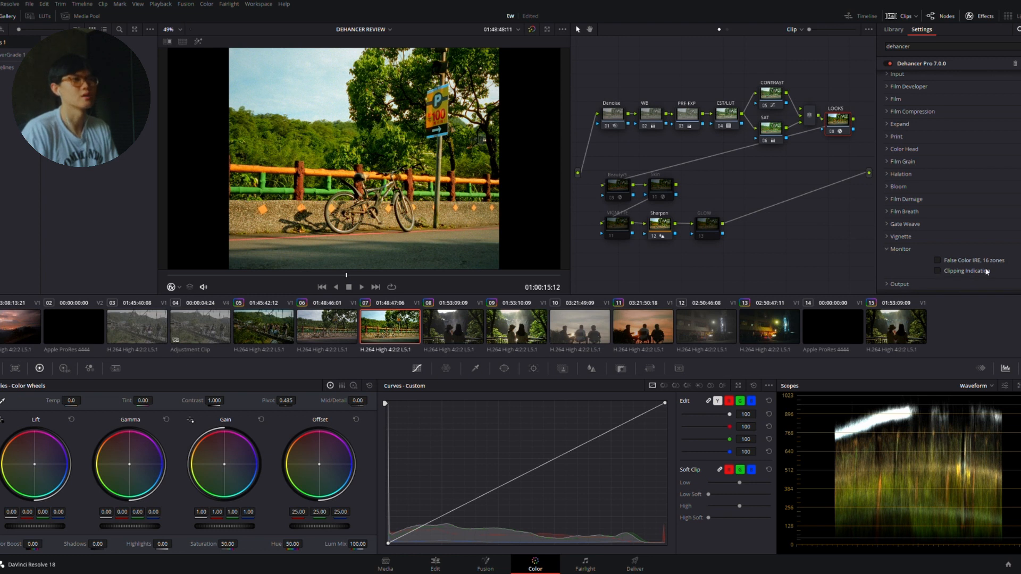
{"action": "left_click", "coordinate": [938, 271]}
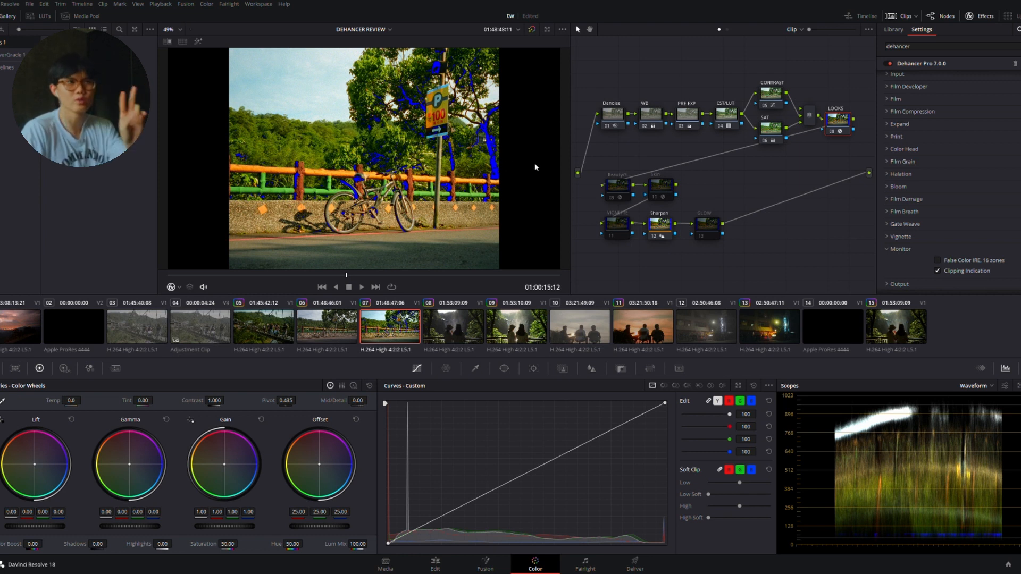
Step: Try an Expand Black Point of 6.15 against the clipping overlay and return it to 13.95
{"action": "scroll", "coordinate": [910, 214], "scroll_direction": "up", "scroll_amount": 1}
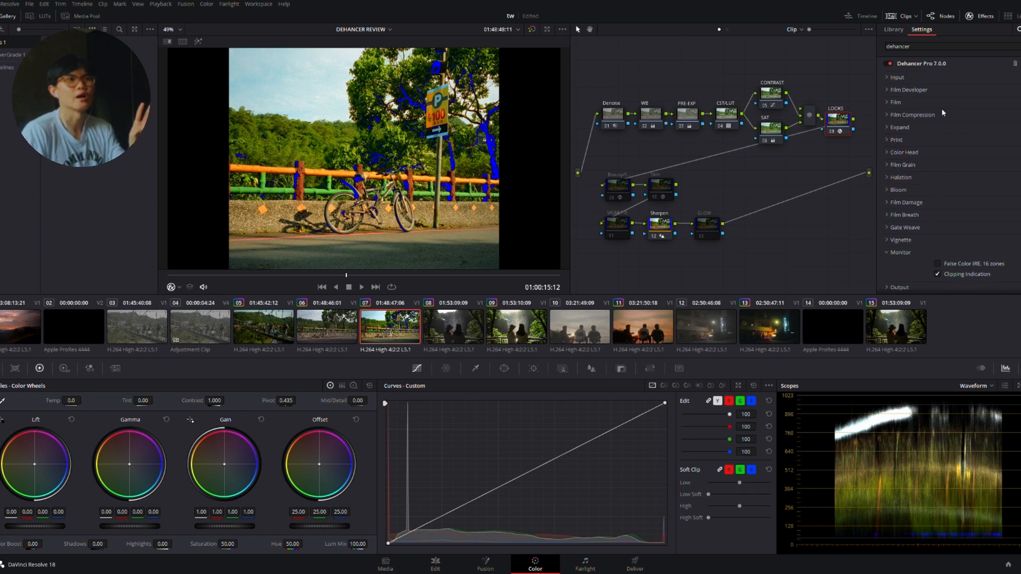
{"action": "left_click", "coordinate": [904, 127]}
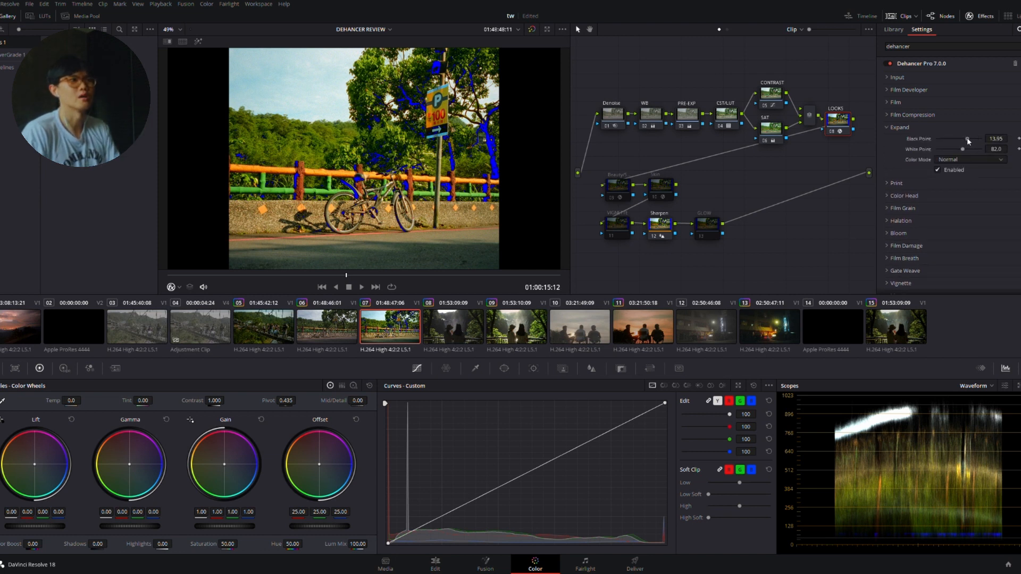
{"action": "left_click_drag", "start_coordinate": [967, 138], "coordinate": [960, 140]}
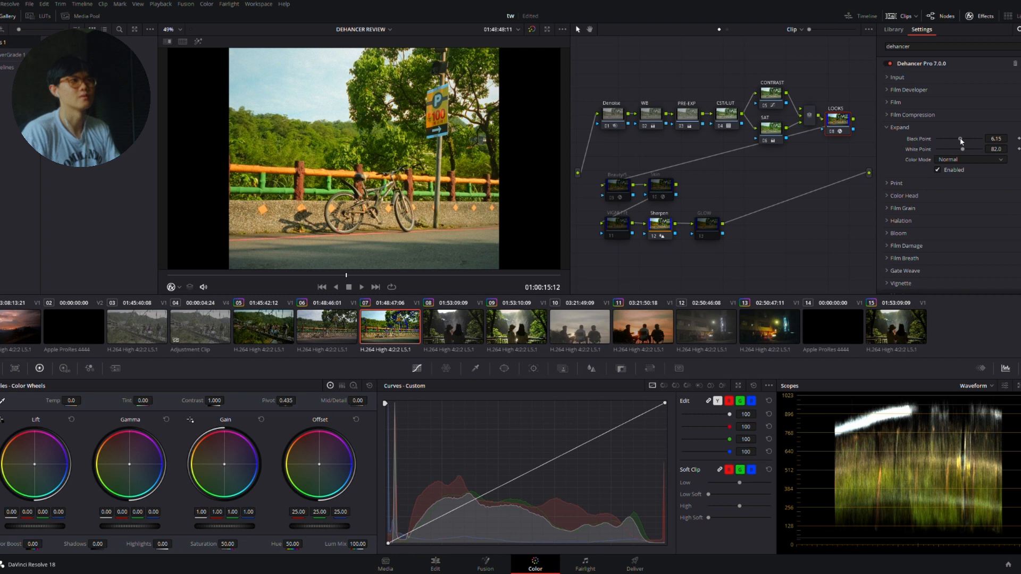
{"action": "left_click_drag", "start_coordinate": [961, 139], "coordinate": [968, 140]}
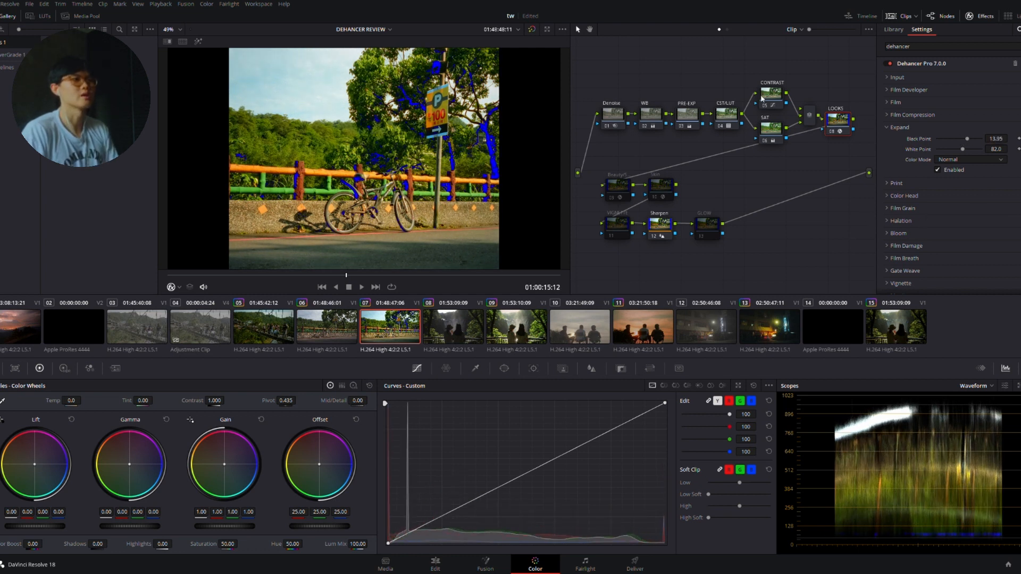
Step: On the CONTRAST node, raise the curve's black end, shorten its handle, and set Contrast to 1.214 and Pivot to 0.812
{"action": "left_click", "coordinate": [768, 94]}
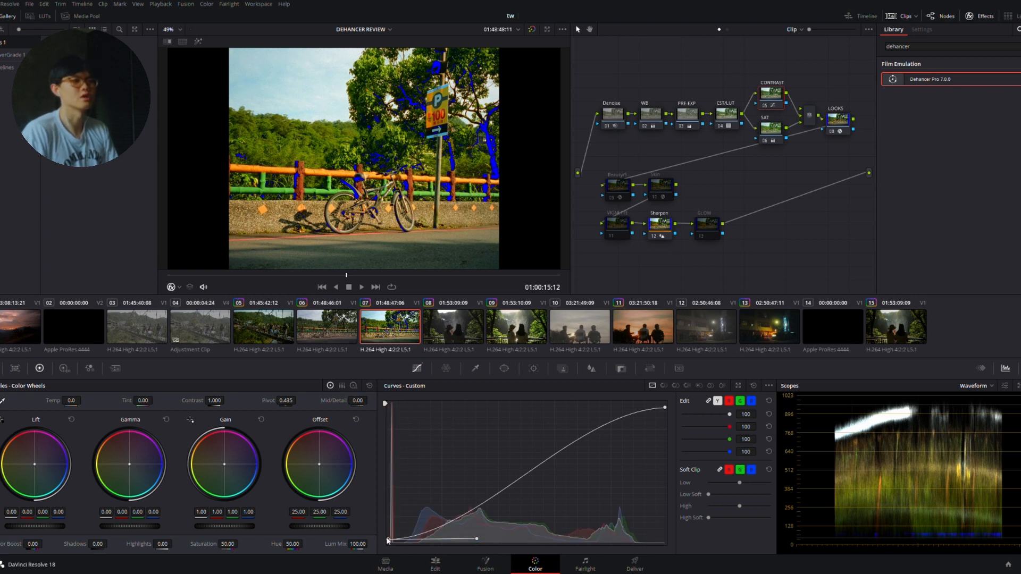
{"action": "left_click_drag", "start_coordinate": [388, 541], "coordinate": [385, 539]}
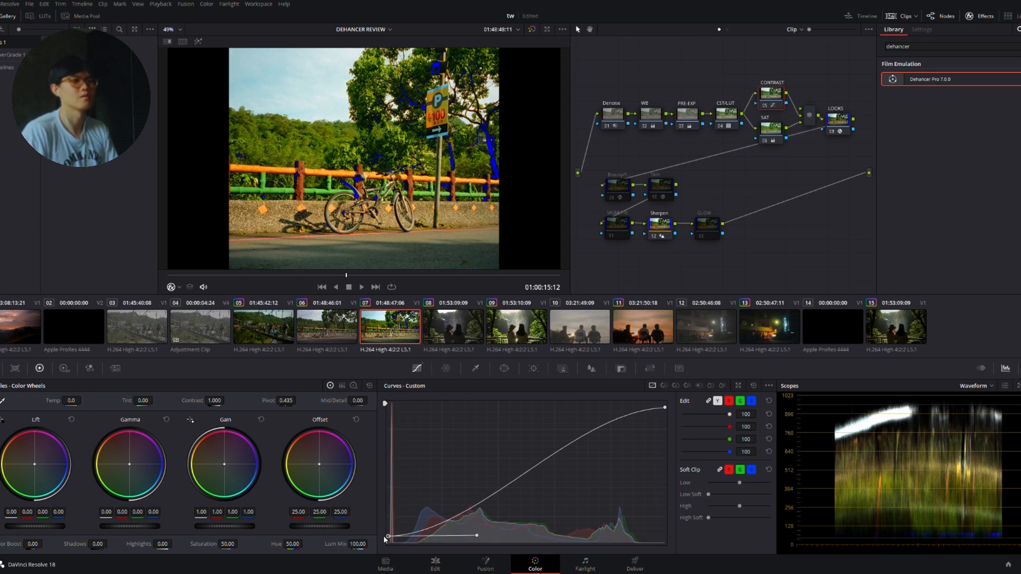
{"action": "left_click_drag", "start_coordinate": [476, 536], "coordinate": [431, 538]}
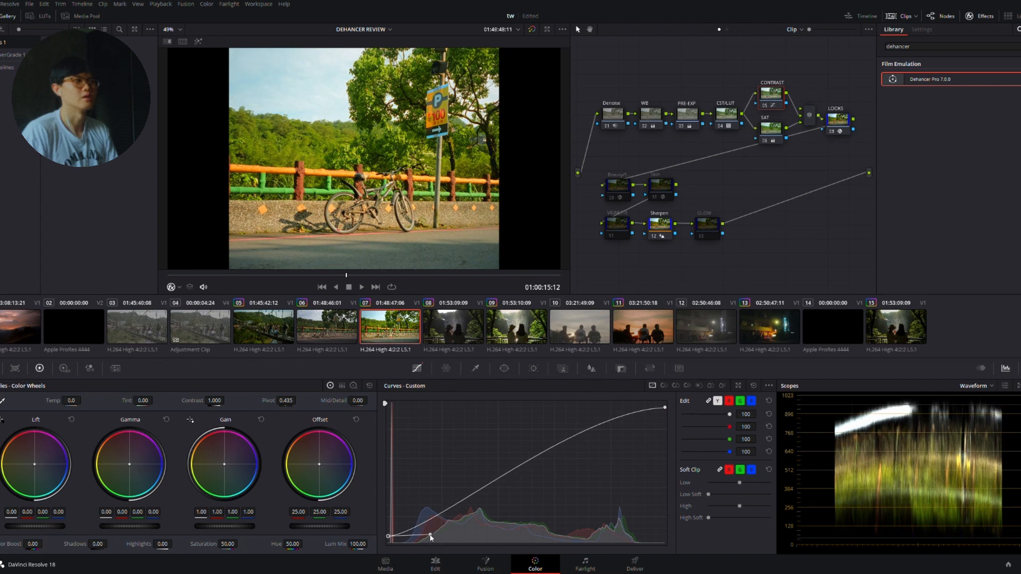
{"action": "left_click_drag", "start_coordinate": [227, 400], "coordinate": [295, 403]}
{"action": "left_click_drag", "start_coordinate": [388, 537], "coordinate": [385, 535]}
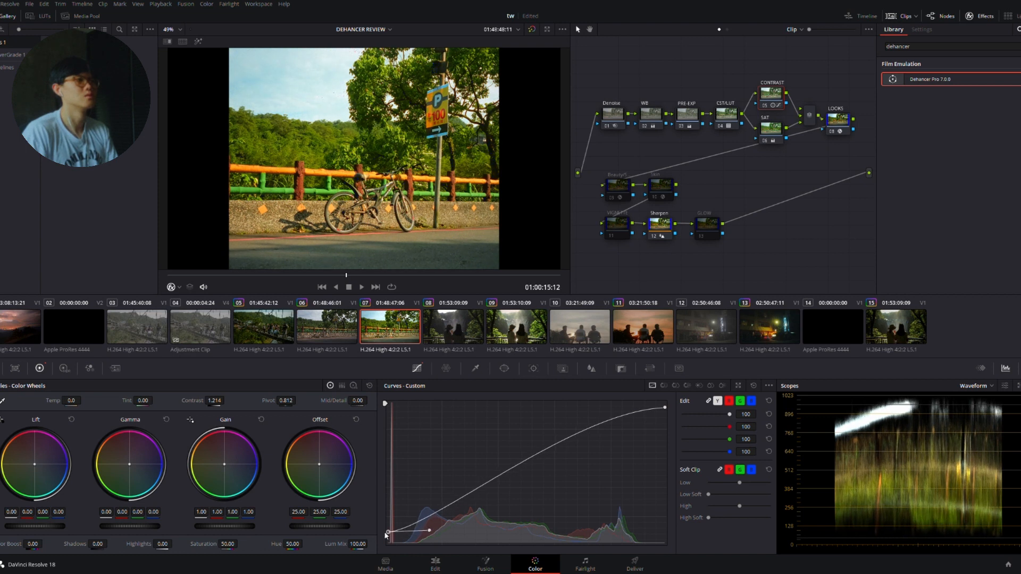
Step: Examine the LOOKS node's Dehancer Input, Film and Print settings in turn and collapse them
{"action": "left_click", "coordinate": [838, 118]}
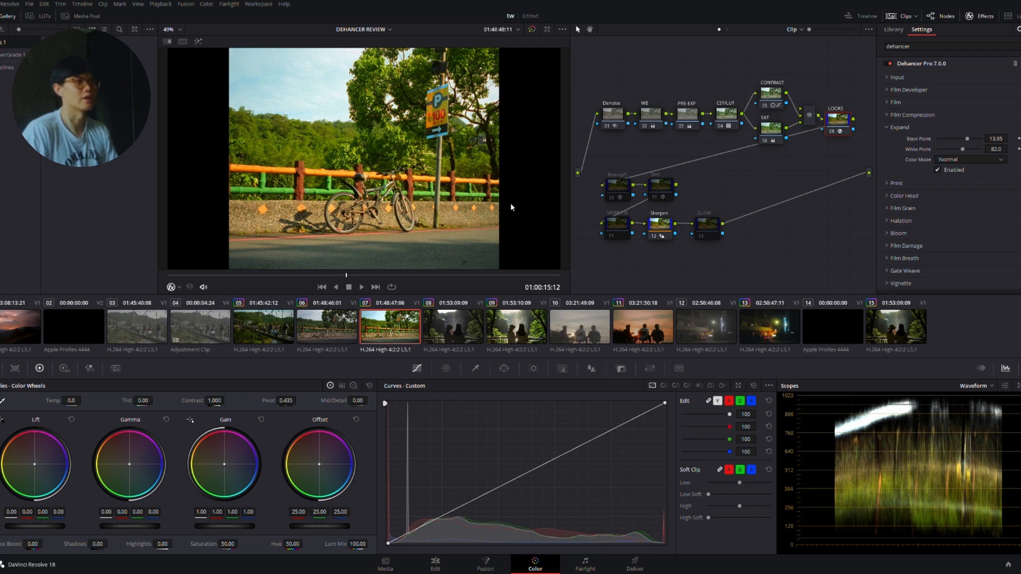
{"action": "left_click", "coordinate": [900, 127]}
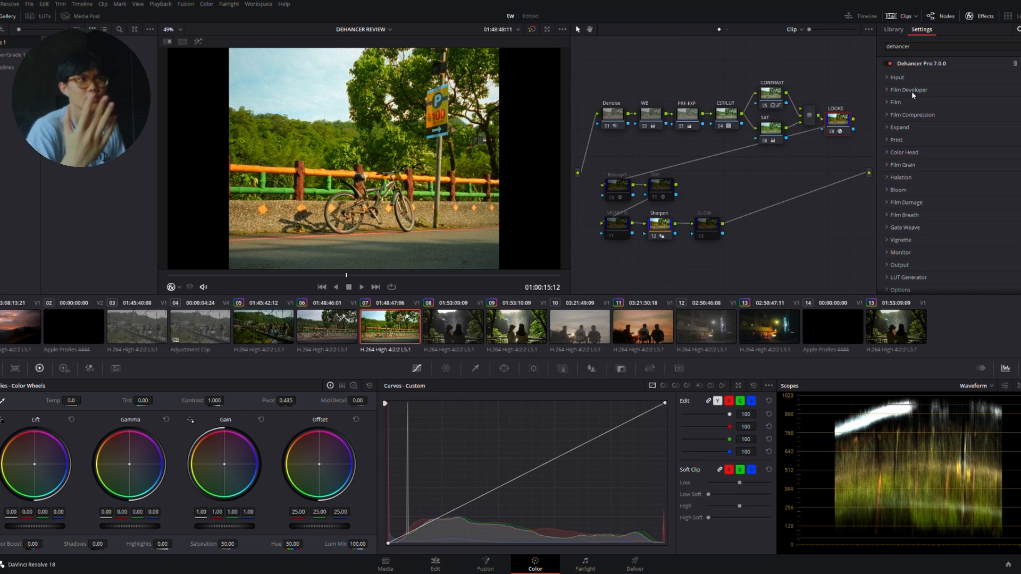
{"action": "left_click", "coordinate": [901, 79]}
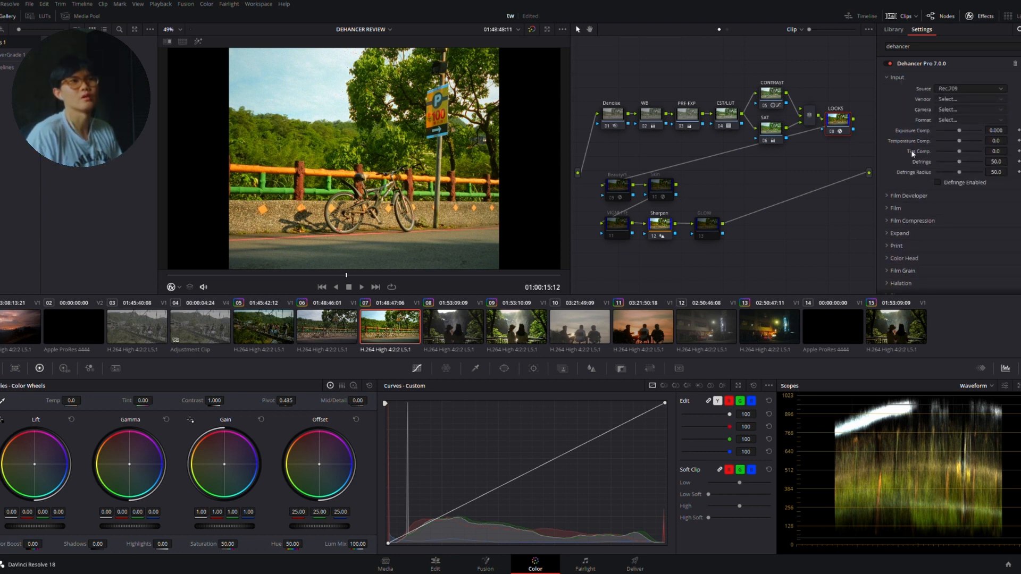
{"action": "left_click", "coordinate": [897, 78]}
{"action": "left_click", "coordinate": [905, 102]}
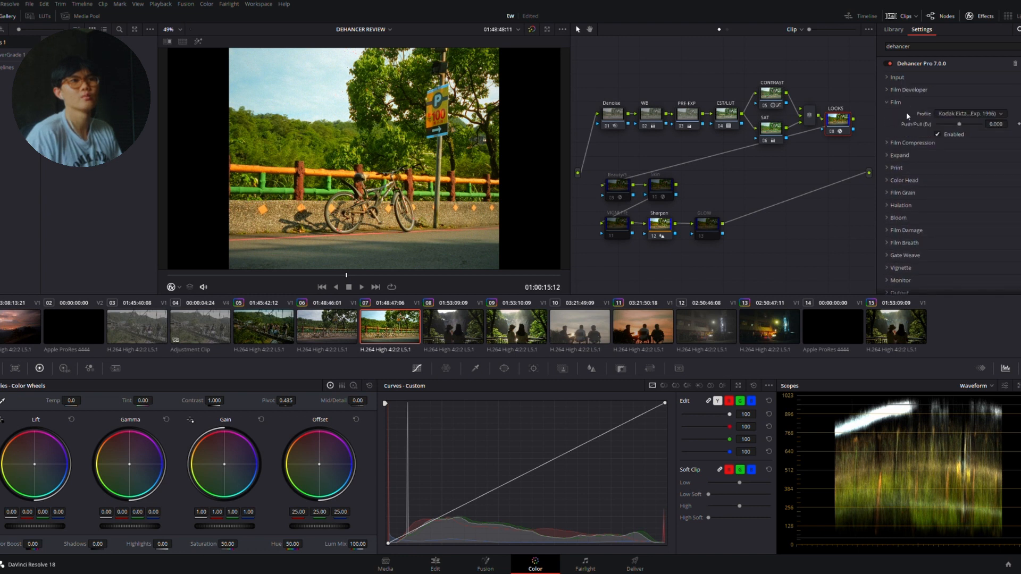
{"action": "left_click", "coordinate": [908, 172]}
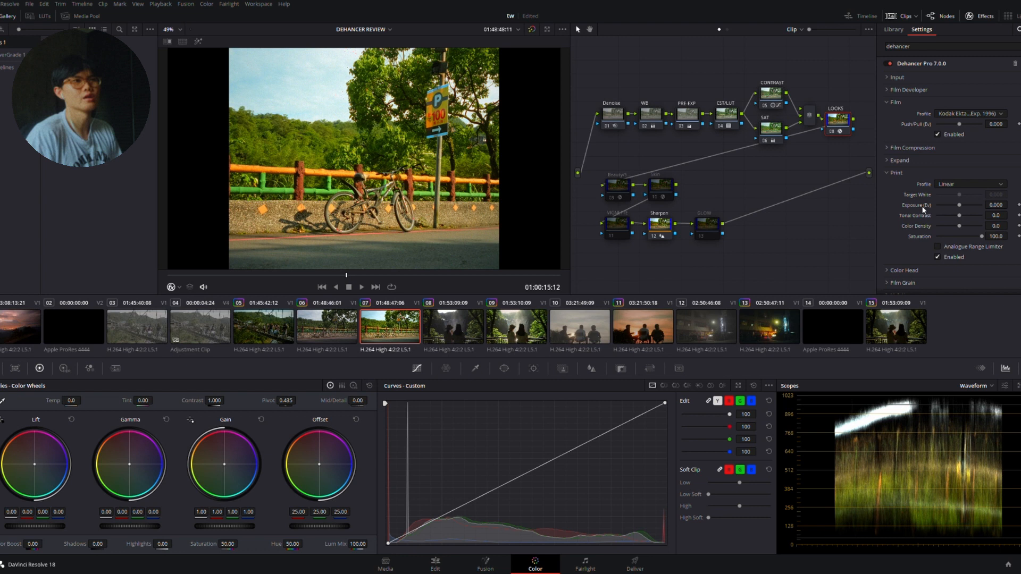
{"action": "left_click", "coordinate": [921, 173]}
{"action": "left_click", "coordinate": [921, 103]}
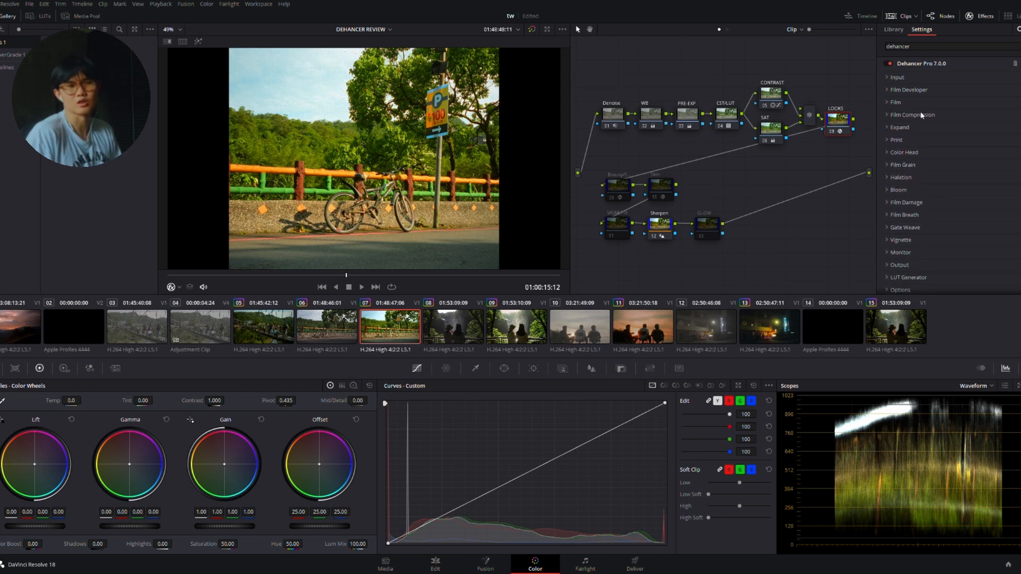
Step: Show Dehancer's Input, Film Developer, Expand and Monitor settings for the LOOKS node
{"action": "left_click", "coordinate": [912, 76]}
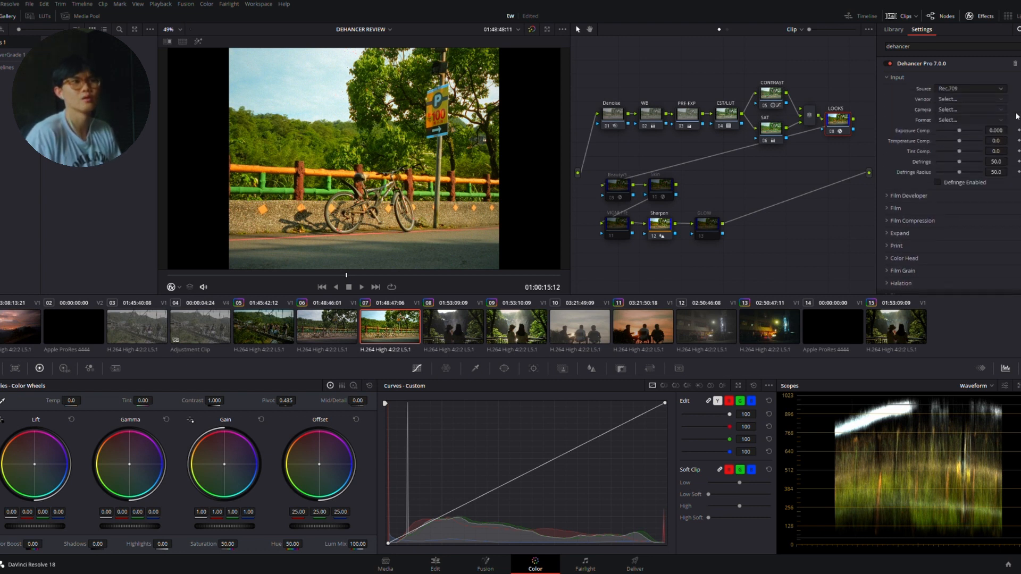
{"action": "left_click", "coordinate": [906, 196]}
{"action": "scroll", "coordinate": [924, 241], "scroll_direction": "down", "scroll_amount": 3}
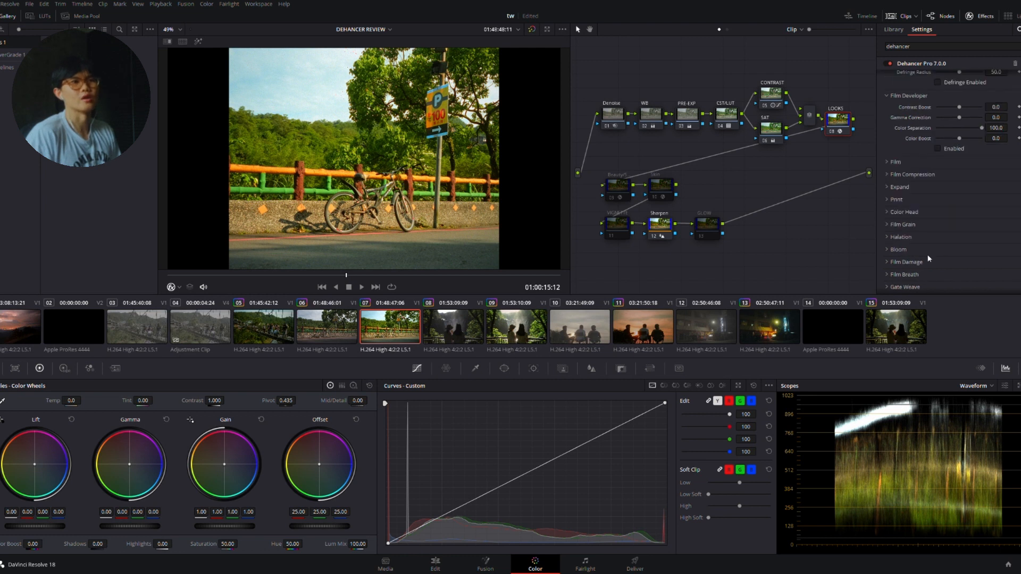
{"action": "left_click", "coordinate": [908, 184]}
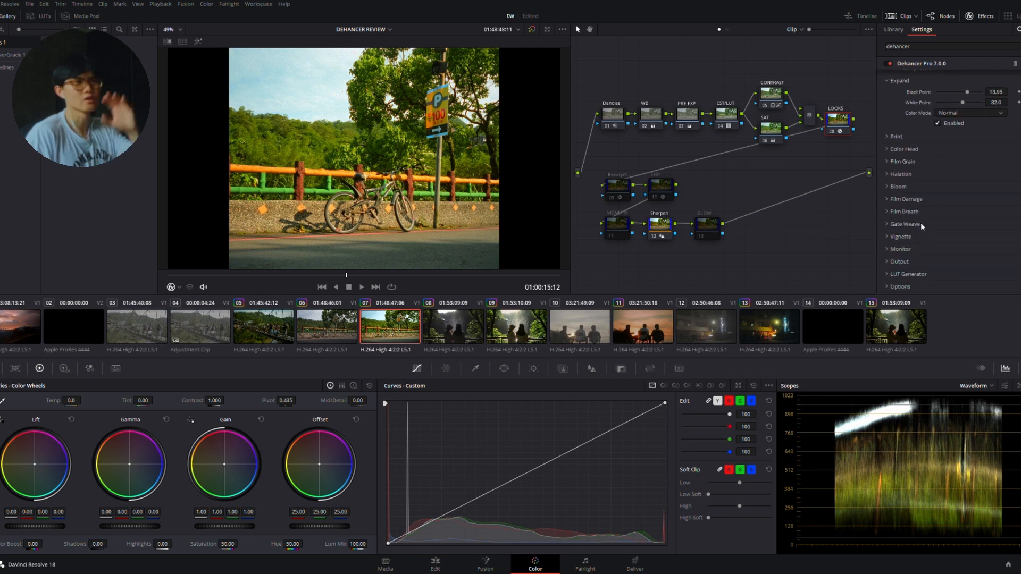
{"action": "left_click", "coordinate": [886, 250]}
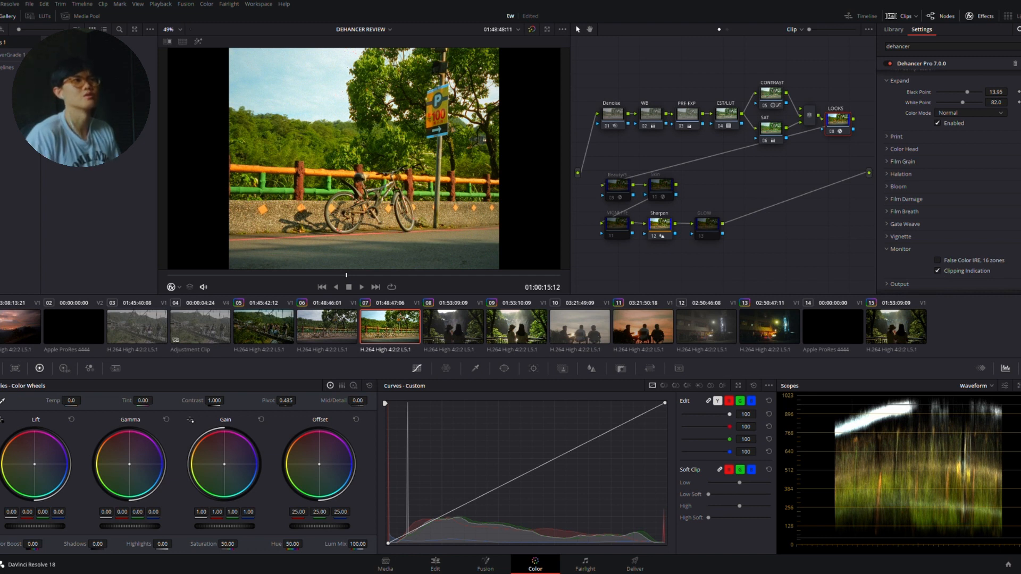
Step: Check the CONTRAST node, then set the Expand White Point to 84.5 in the LOOKS node
{"action": "left_click", "coordinate": [772, 94]}
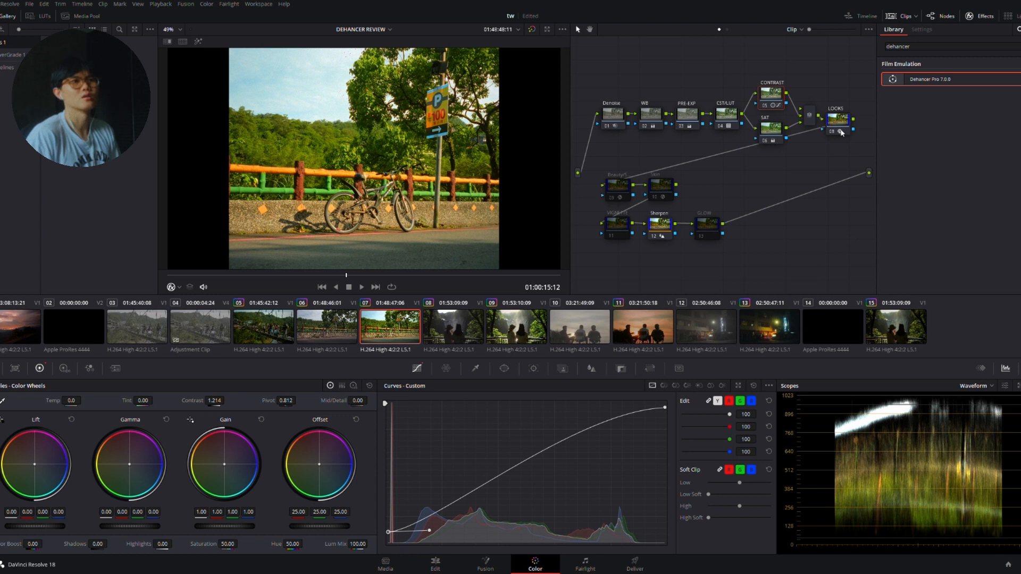
{"action": "left_click", "coordinate": [839, 117]}
{"action": "scroll", "coordinate": [922, 184], "scroll_direction": "up", "scroll_amount": 3}
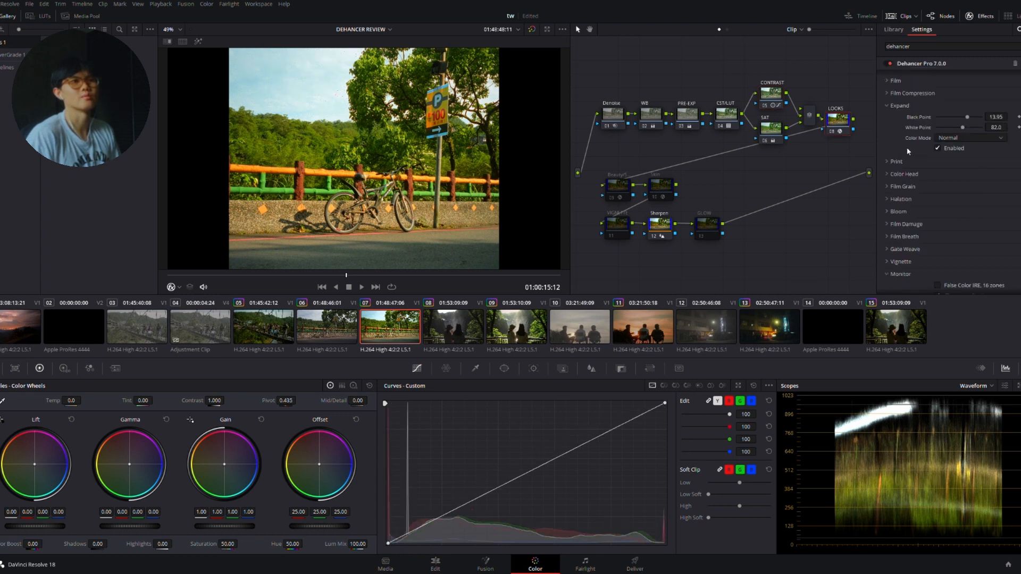
{"action": "left_click_drag", "start_coordinate": [963, 178], "coordinate": [965, 179]}
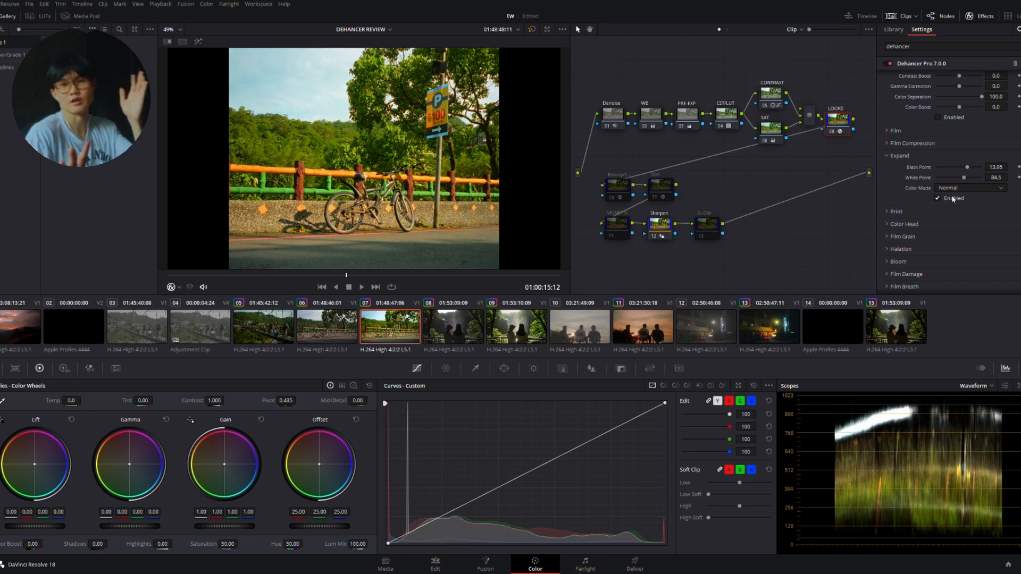
Step: Compare bicycle clip 07 with its ungraded version, bypassing and re-enabling the LOOKS node, and move to 01:00:15:16
{"action": "key", "text": "Up"}
{"action": "key", "text": "Down"}
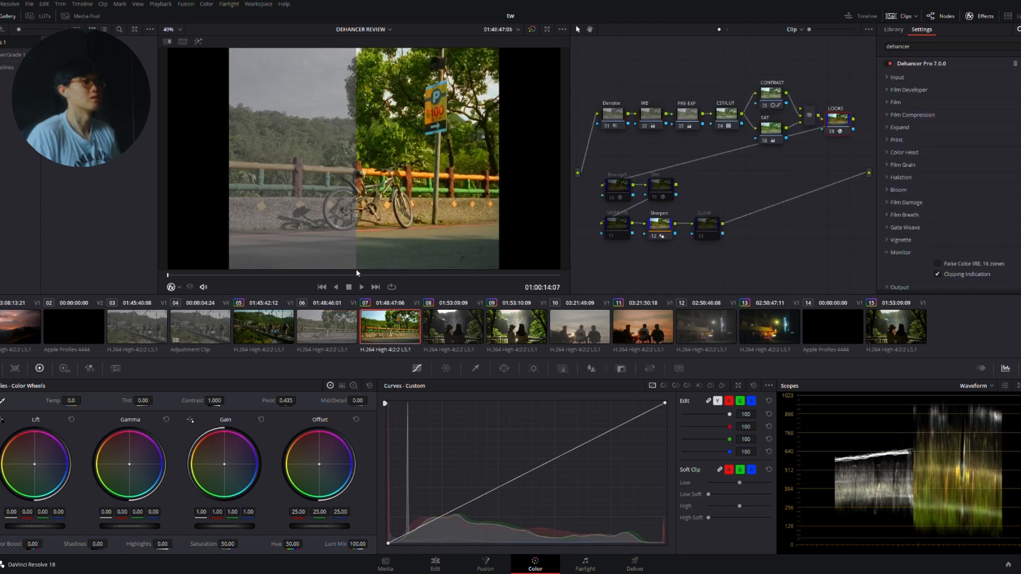
{"action": "left_click", "coordinate": [842, 129]}
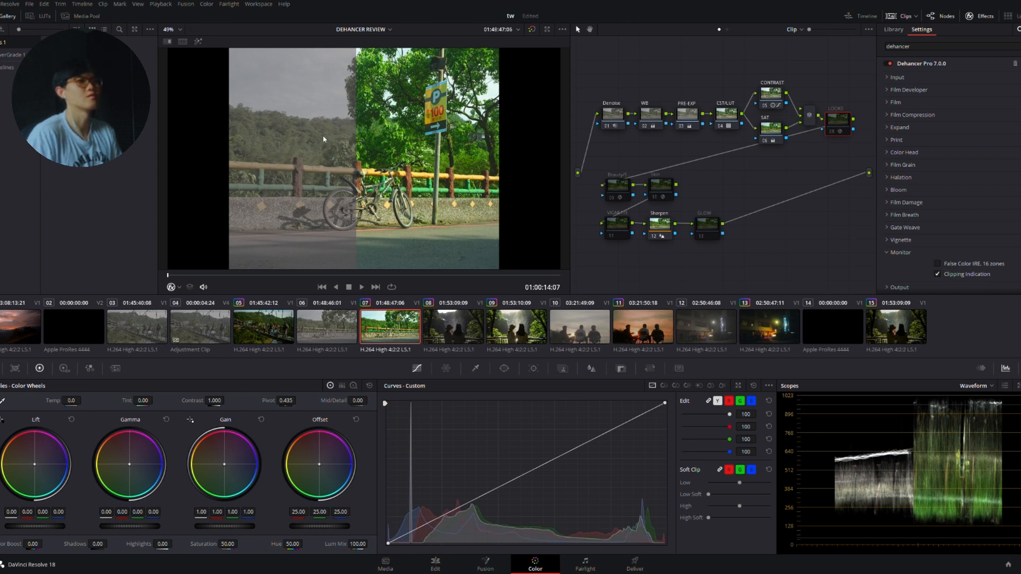
{"action": "left_click", "coordinate": [842, 129]}
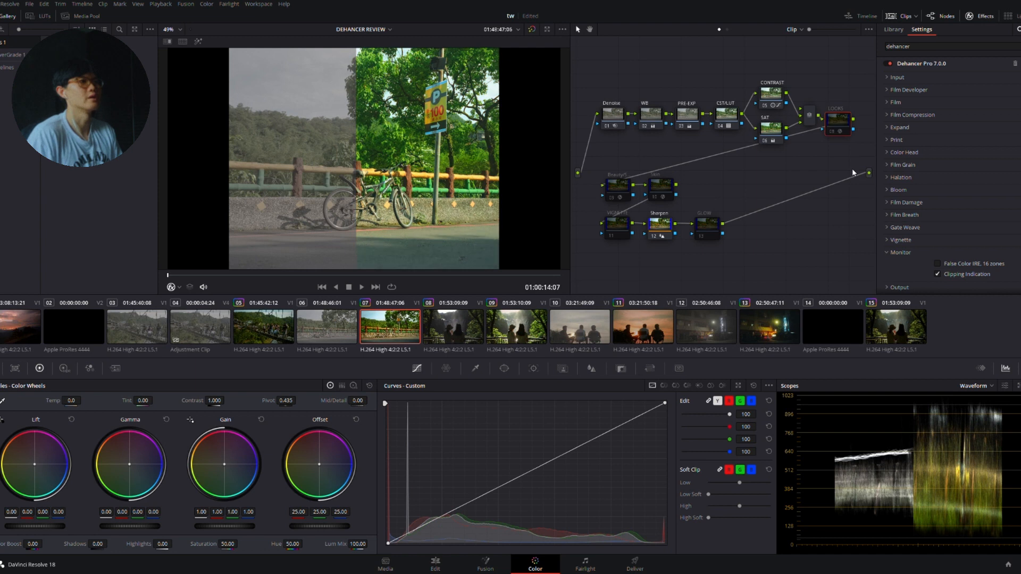
{"action": "left_click", "coordinate": [371, 275]}
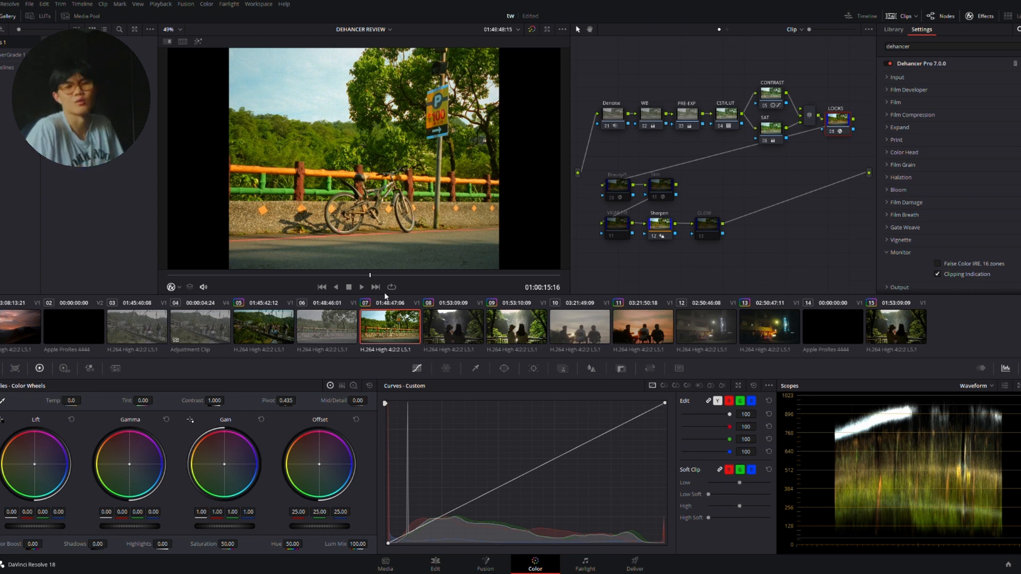
Step: On sunset clip 11, show Dehancer's Film Compression settings and compare the image with the effect disabled and enabled
{"action": "left_click", "coordinate": [641, 326]}
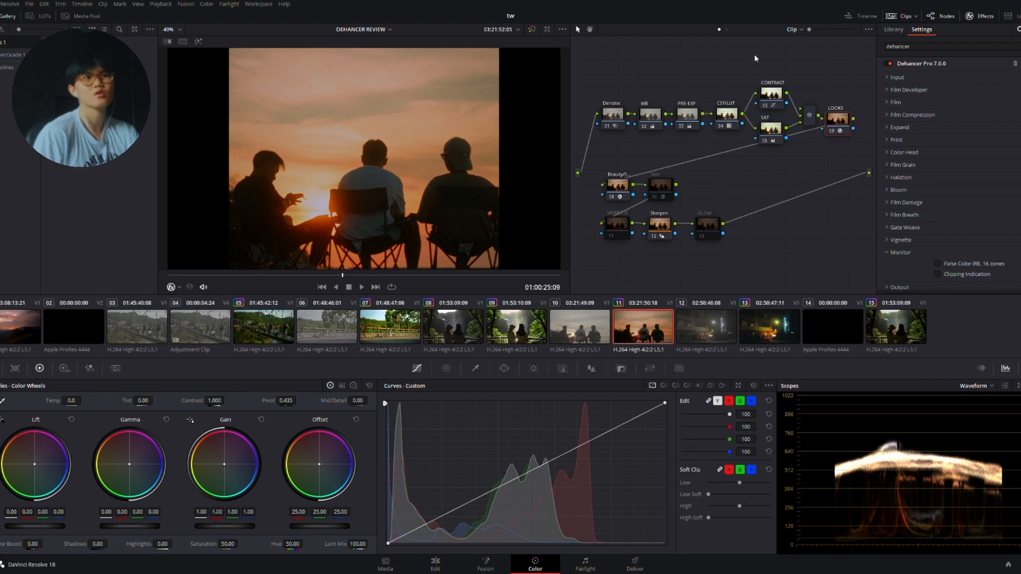
{"action": "left_click", "coordinate": [906, 114]}
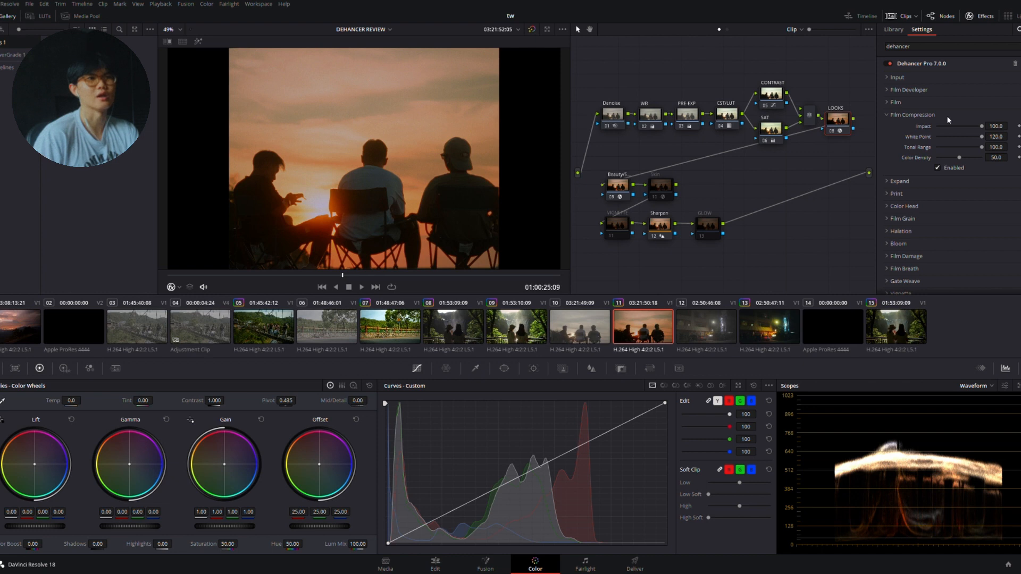
{"action": "left_click", "coordinate": [938, 168]}
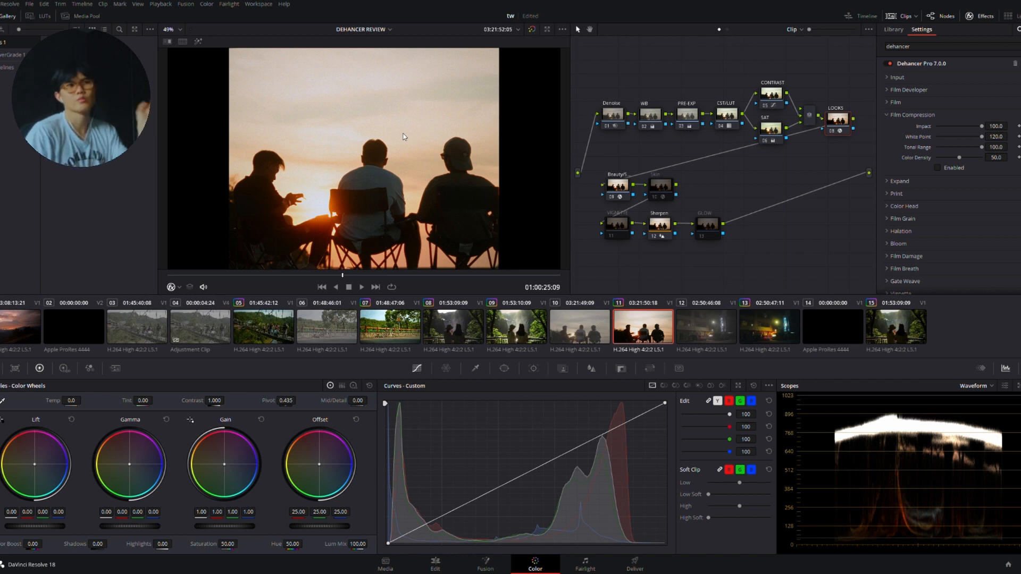
{"action": "left_click", "coordinate": [937, 168]}
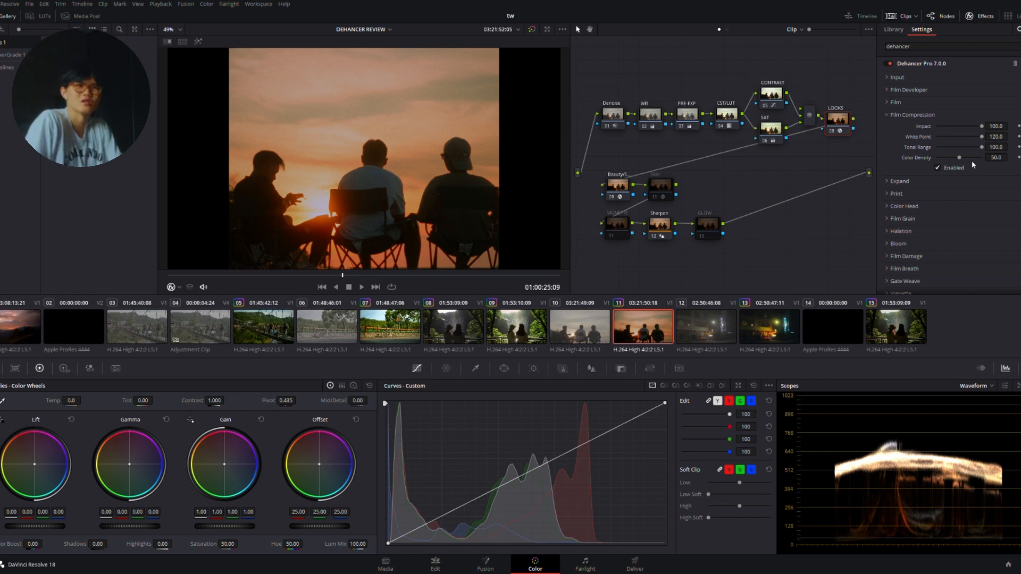
Step: Try Film Compression's Color Density at 0.0 and Impact at 0.0, restoring them to 50.0 and 100.0
{"action": "double_click", "coordinate": [969, 159]}
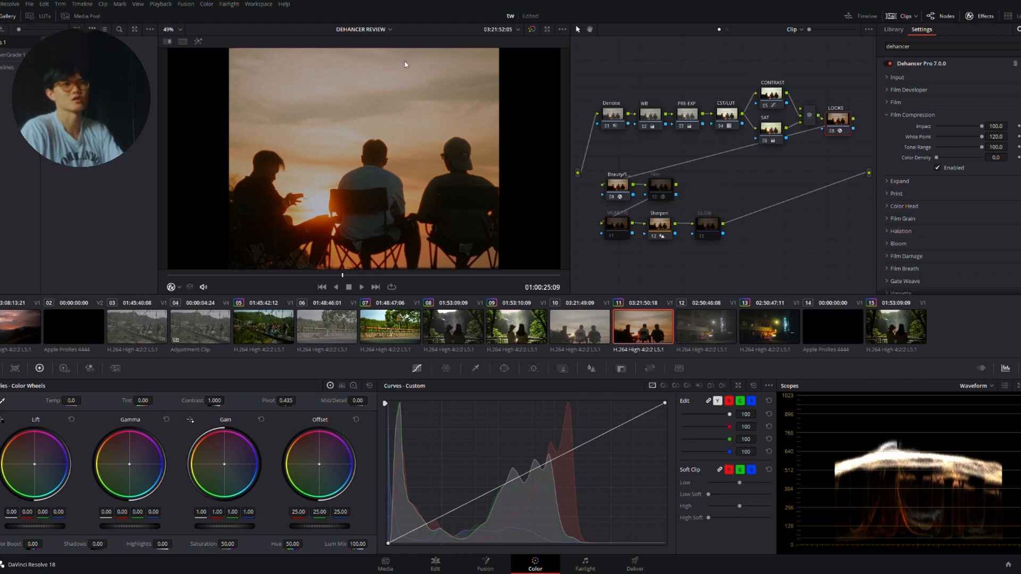
{"action": "left_click", "coordinate": [943, 158]}
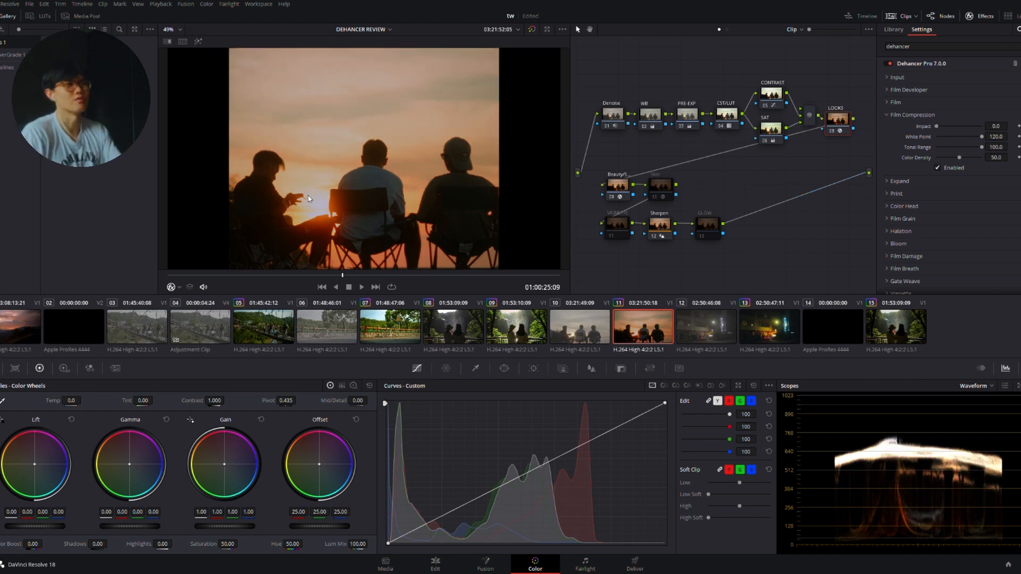
{"action": "left_click", "coordinate": [982, 126]}
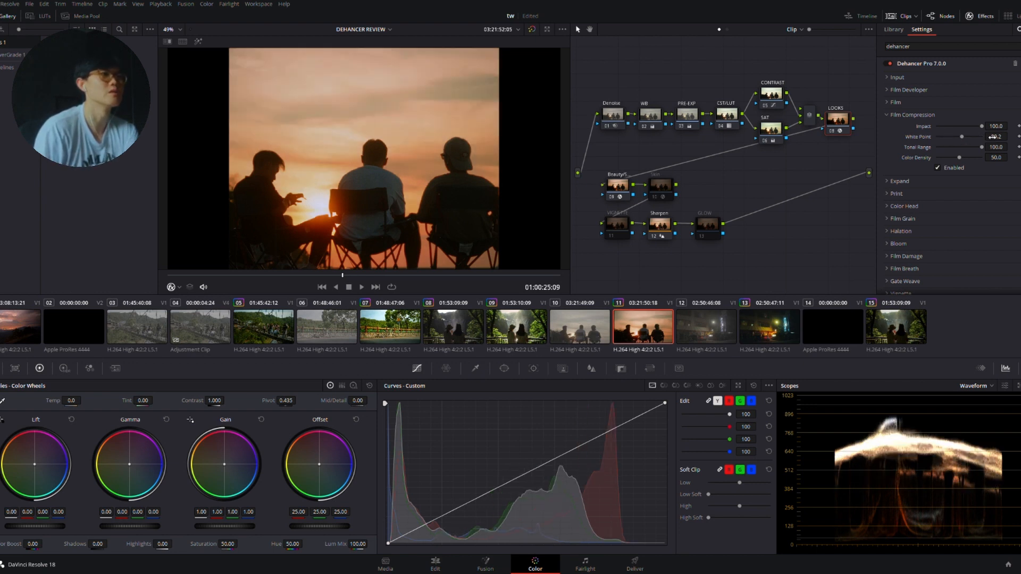
Step: Try Film Compression's White Point at 50.0, then set it to 120.0 on the sunset clip
{"action": "left_click_drag", "start_coordinate": [948, 137], "coordinate": [978, 138]}
{"action": "double_click", "coordinate": [978, 139]}
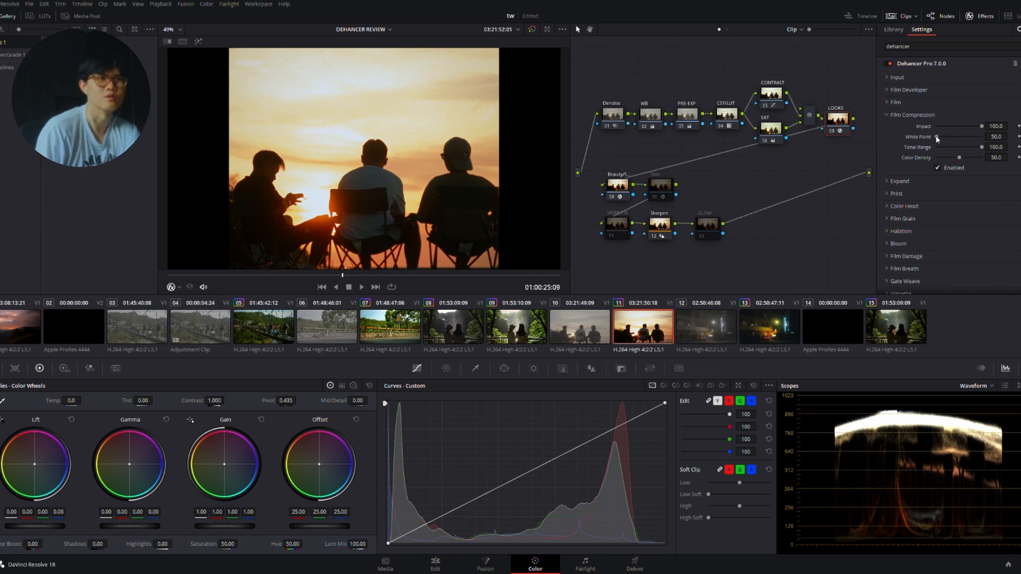
{"action": "left_click_drag", "start_coordinate": [937, 137], "coordinate": [982, 137]}
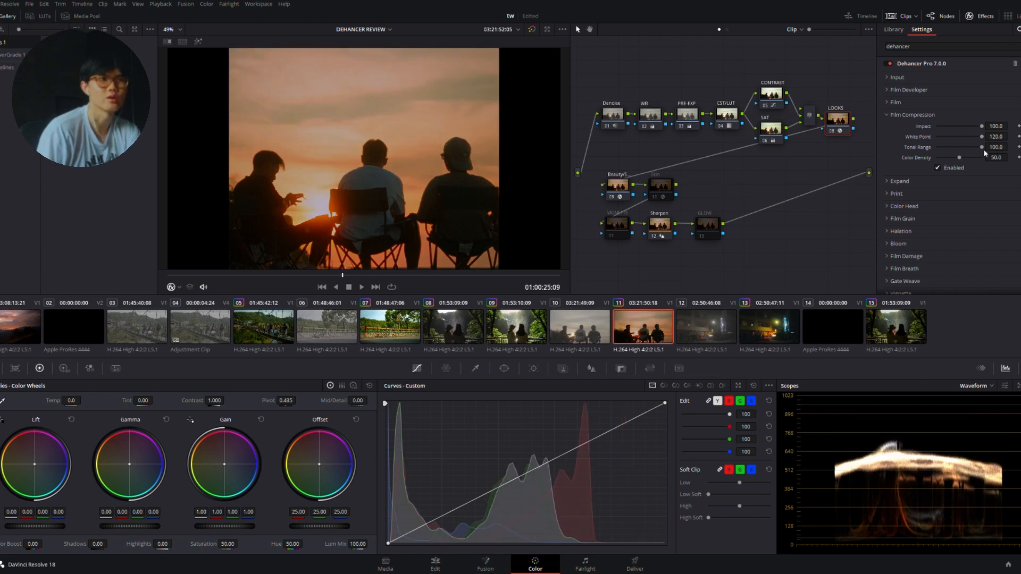
Step: Try Film Compression's Tonal Range at 0.0 twice, restoring it to 100.0 each time to compare the highlights
{"action": "left_click_drag", "start_coordinate": [983, 148], "coordinate": [981, 148]}
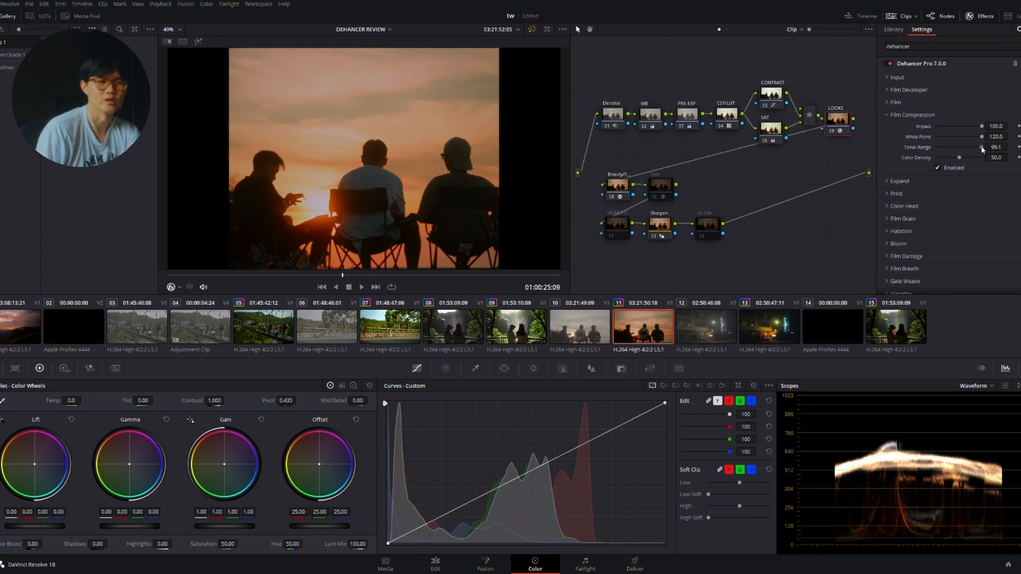
{"action": "left_click_drag", "start_coordinate": [983, 148], "coordinate": [639, 139]}
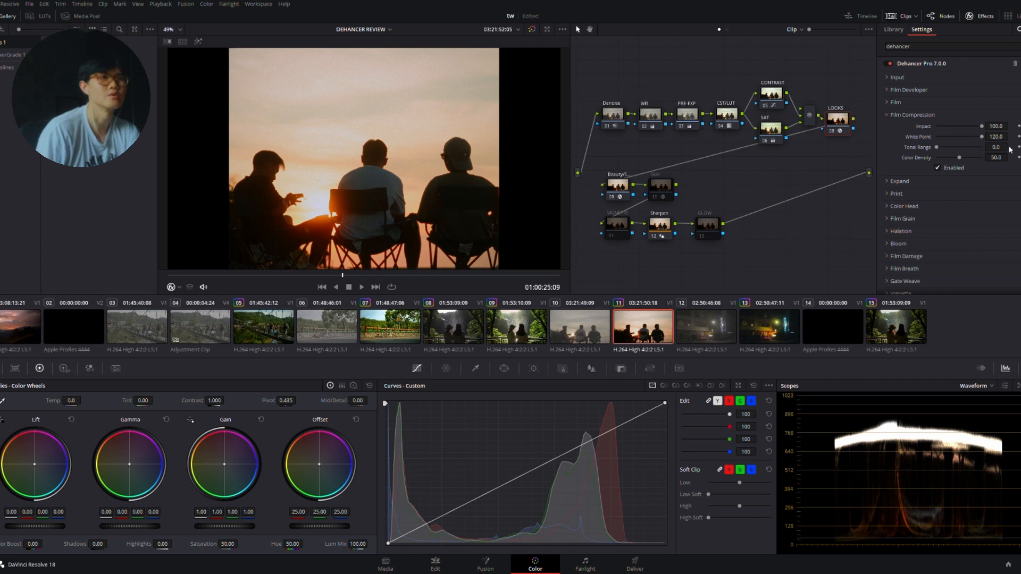
{"action": "left_click_drag", "start_coordinate": [932, 149], "coordinate": [970, 145]}
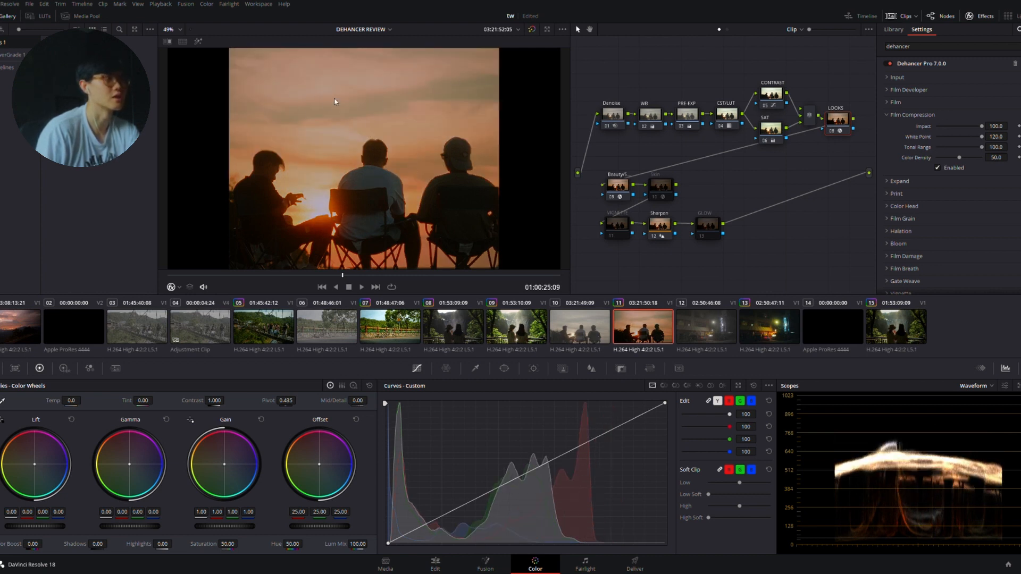
{"action": "left_click", "coordinate": [936, 147]}
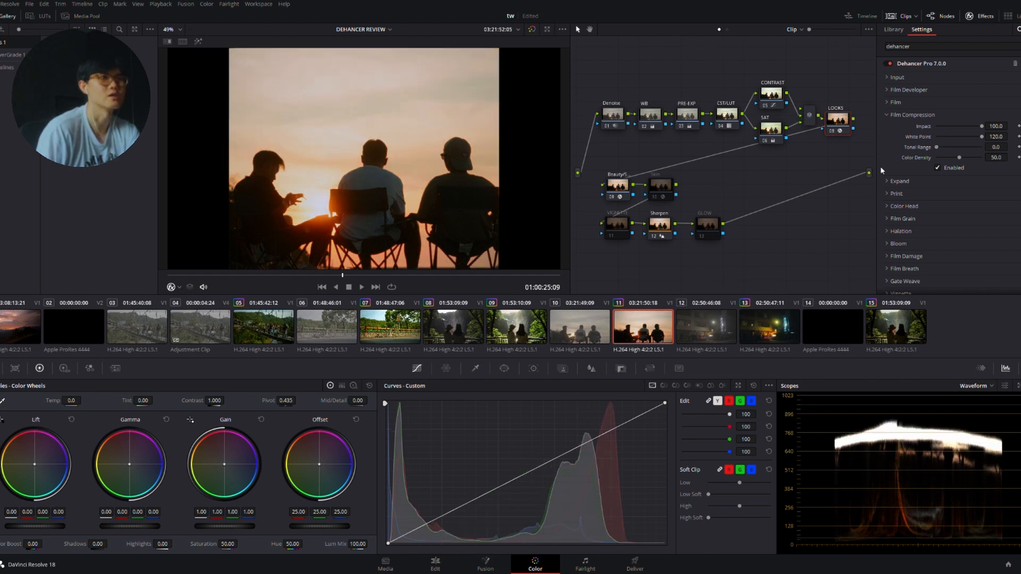
{"action": "left_click_drag", "start_coordinate": [943, 147], "coordinate": [982, 147]}
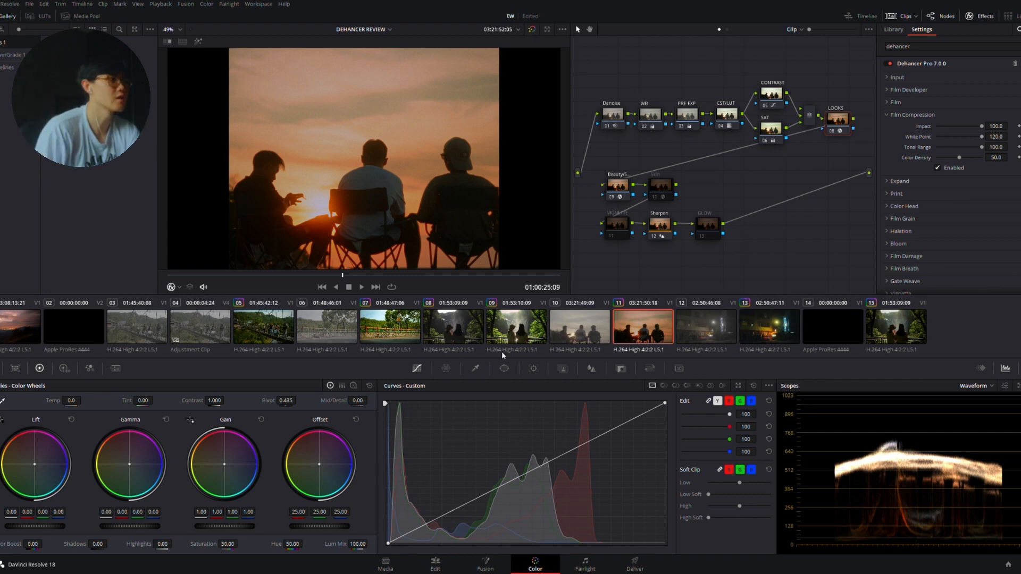
Step: On bicycle clip 07, compare the clipped highlights with Film Compression disabled and enabled, using Dehancer's Monitor clipping indication
{"action": "left_click", "coordinate": [370, 332]}
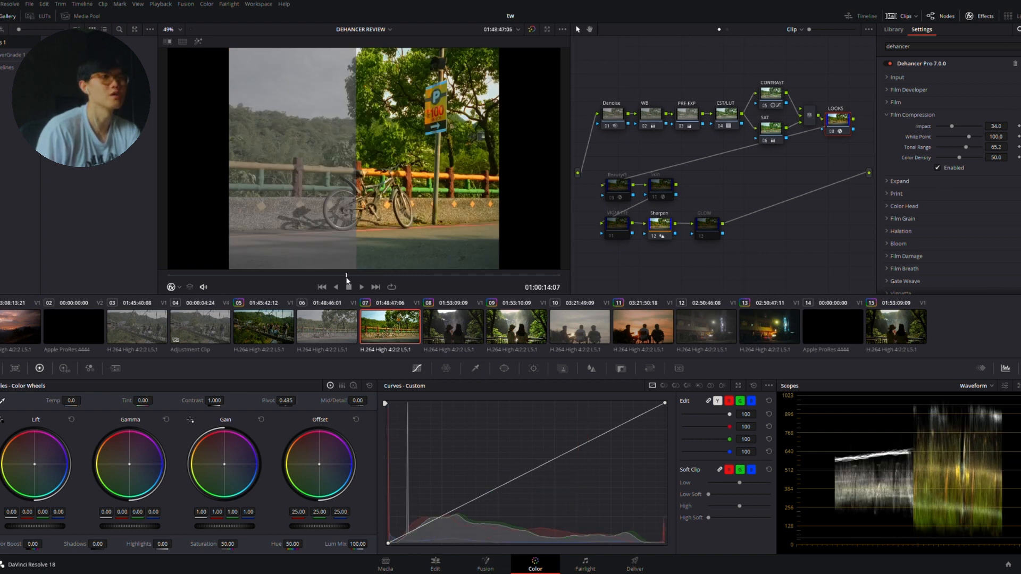
{"action": "left_click", "coordinate": [937, 169]}
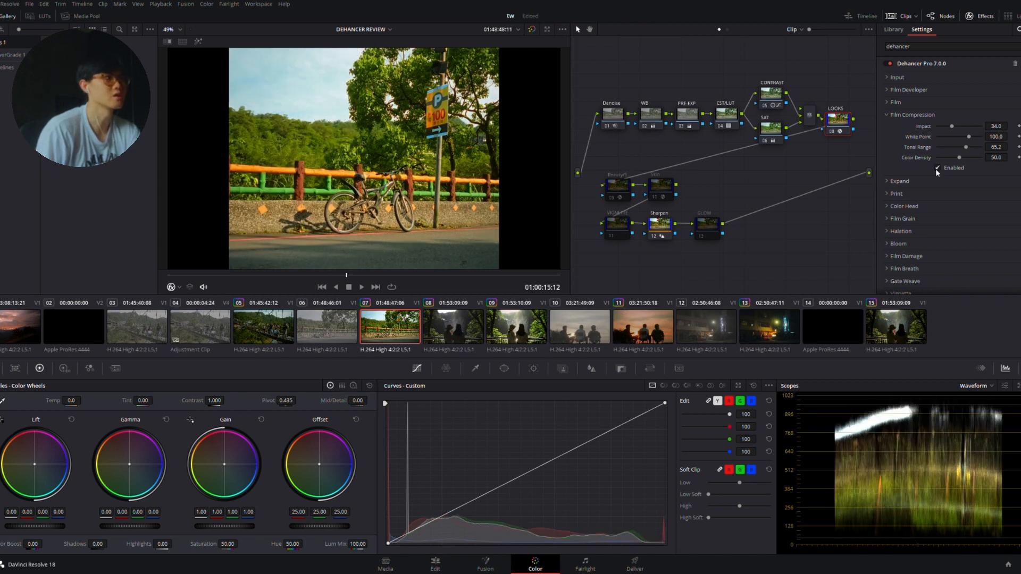
{"action": "scroll", "coordinate": [954, 260], "scroll_direction": "down", "scroll_amount": 2}
{"action": "left_click", "coordinate": [903, 257]}
{"action": "scroll", "coordinate": [952, 120], "scroll_direction": "up", "scroll_amount": 2}
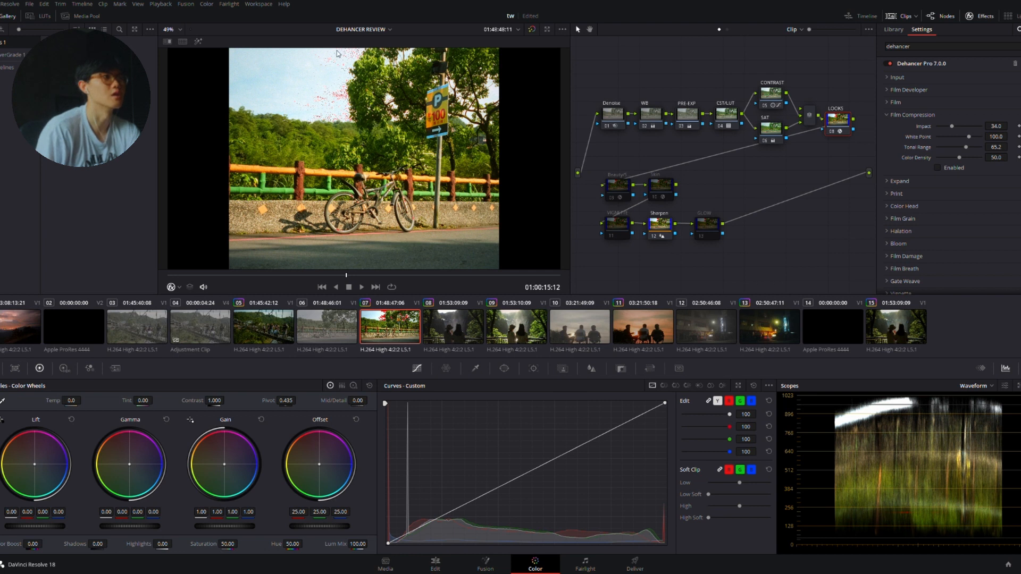
{"action": "left_click", "coordinate": [938, 168]}
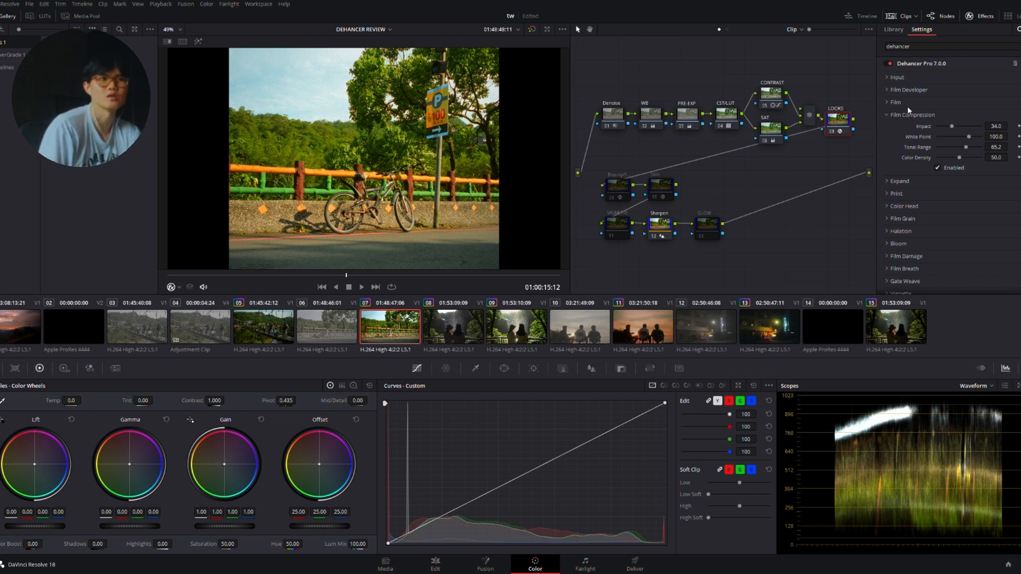
Step: On sunset clip 11, collapse Film Compression, enable Dehancer's Bloom and raise its Impact using the Custom profile
{"action": "left_click", "coordinate": [641, 343]}
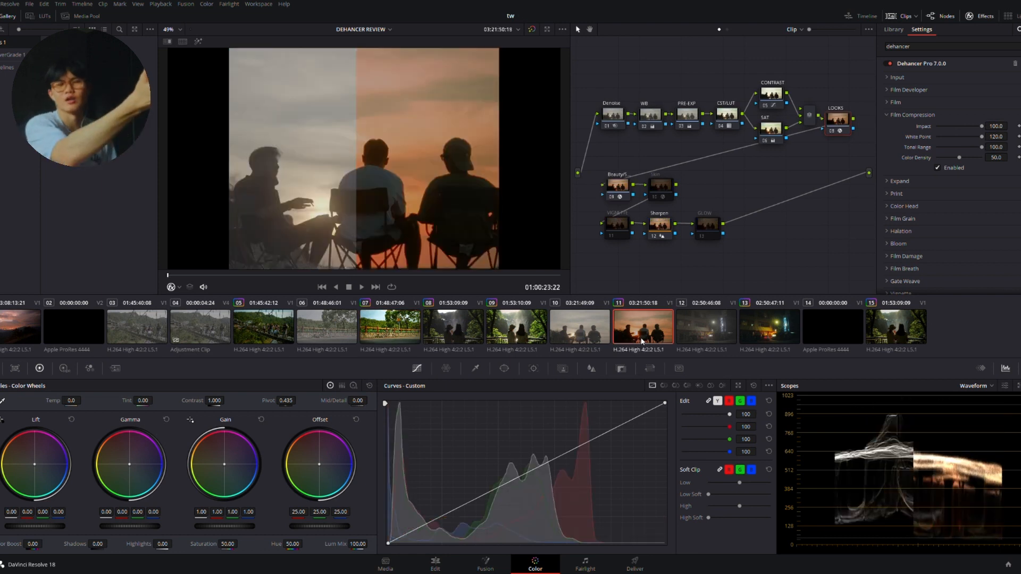
{"action": "left_click", "coordinate": [921, 117]}
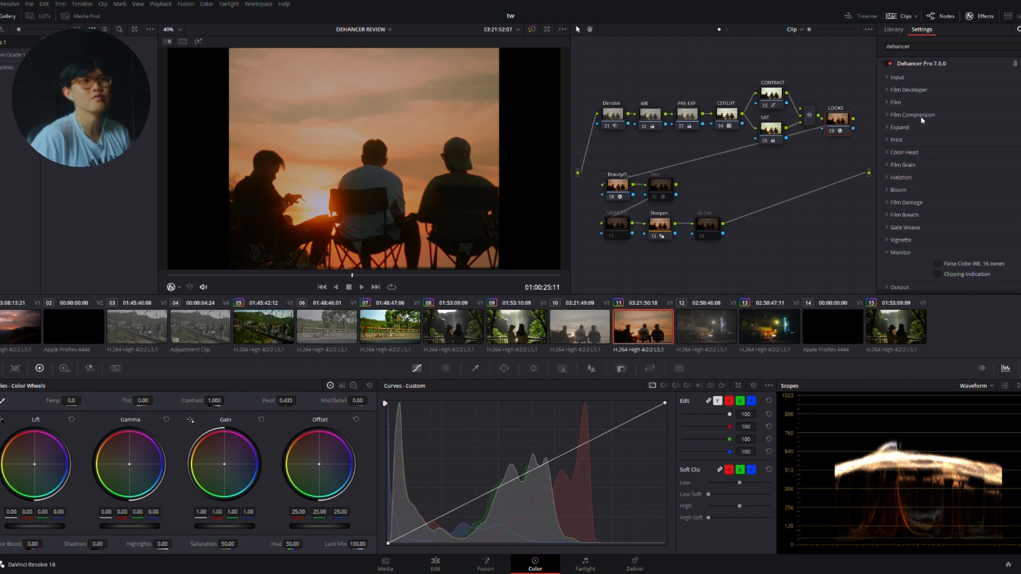
{"action": "left_click", "coordinate": [895, 192]}
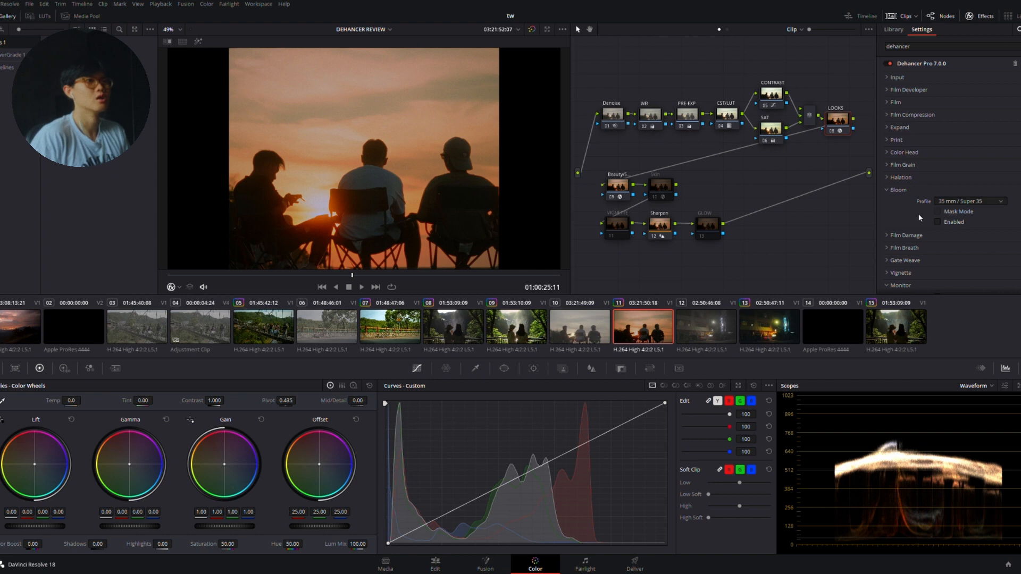
{"action": "left_click", "coordinate": [937, 222]}
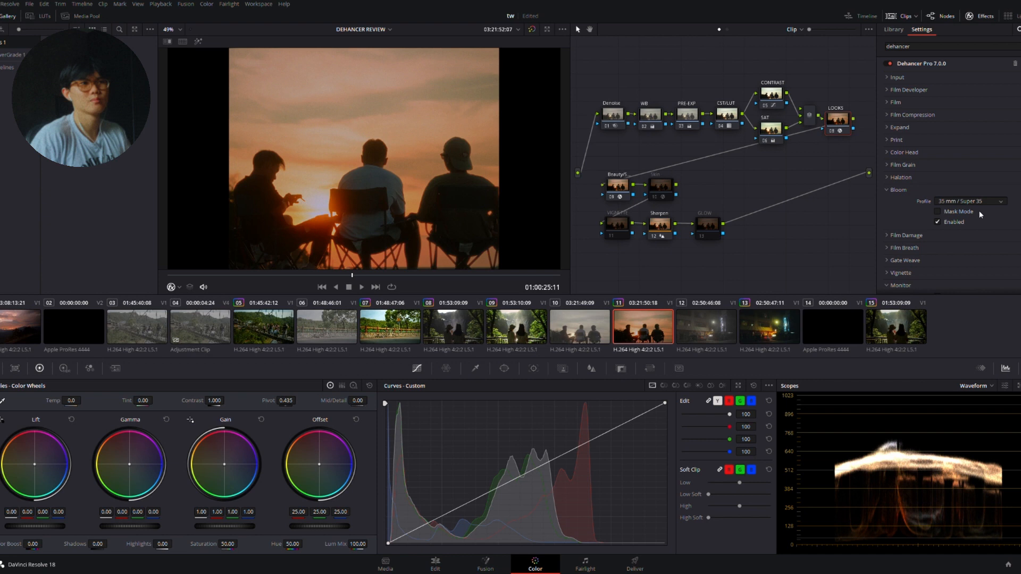
{"action": "scroll", "coordinate": [958, 176], "scroll_direction": "down", "scroll_amount": 2}
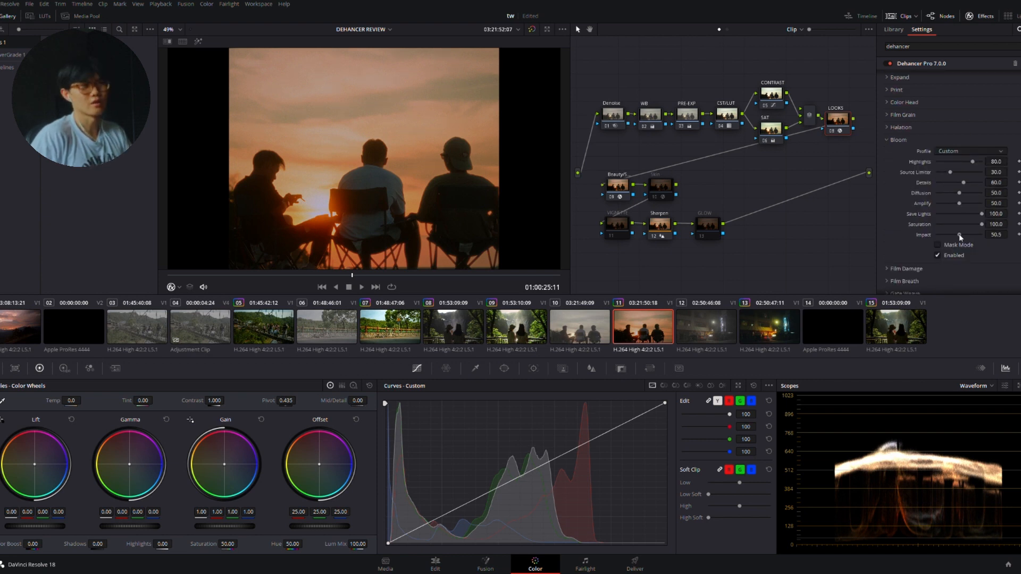
{"action": "left_click_drag", "start_coordinate": [959, 235], "coordinate": [981, 234]}
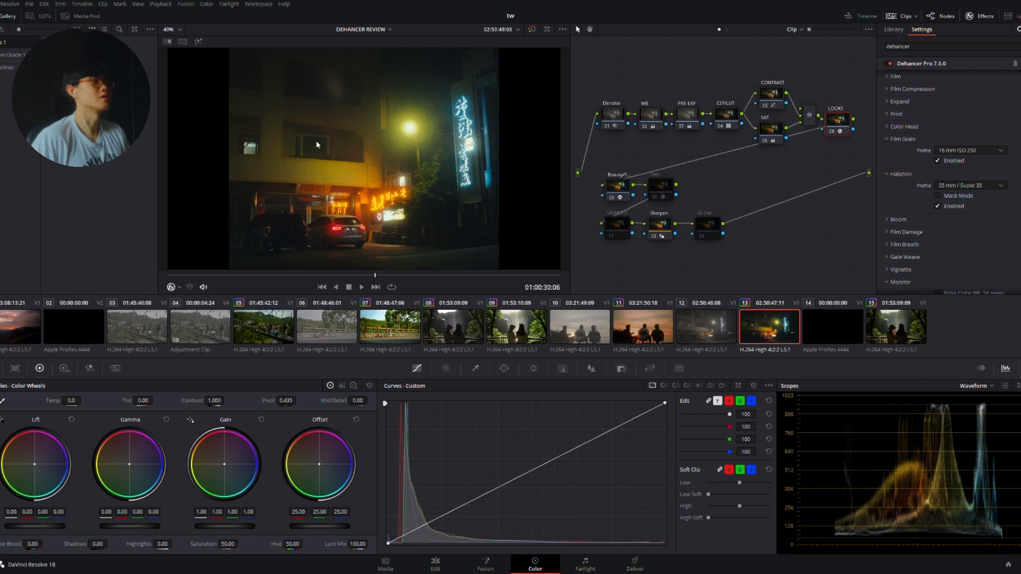
Step: On night clip 13, compare the image with the 16 mm ISO 250 Film Grain disabled and enabled, close up and in full frame
{"action": "scroll", "coordinate": [319, 149], "scroll_direction": "up", "scroll_amount": 6}
{"action": "scroll", "coordinate": [371, 178], "scroll_direction": "up", "scroll_amount": 2}
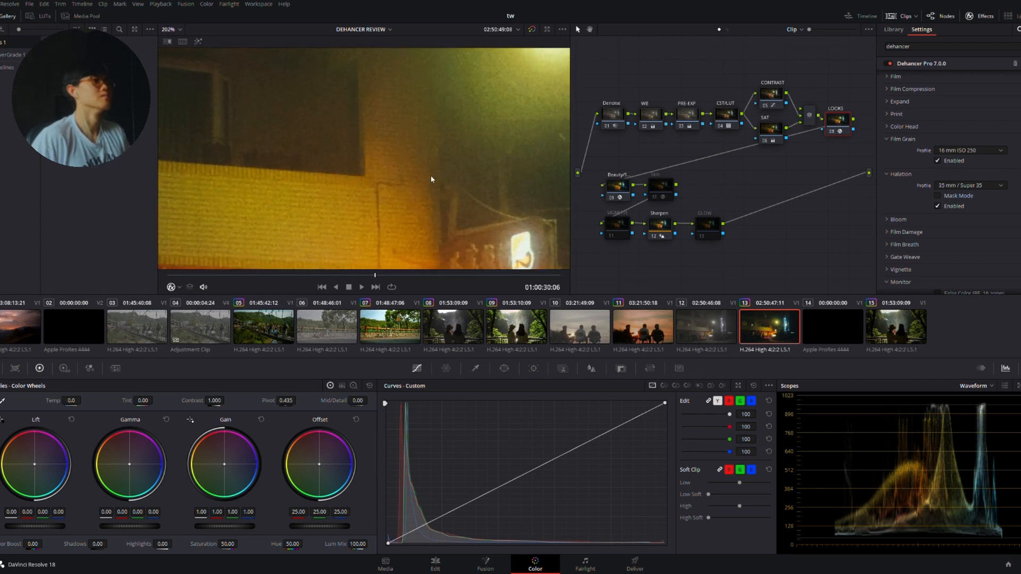
{"action": "scroll", "coordinate": [358, 178], "scroll_direction": "up", "scroll_amount": 2}
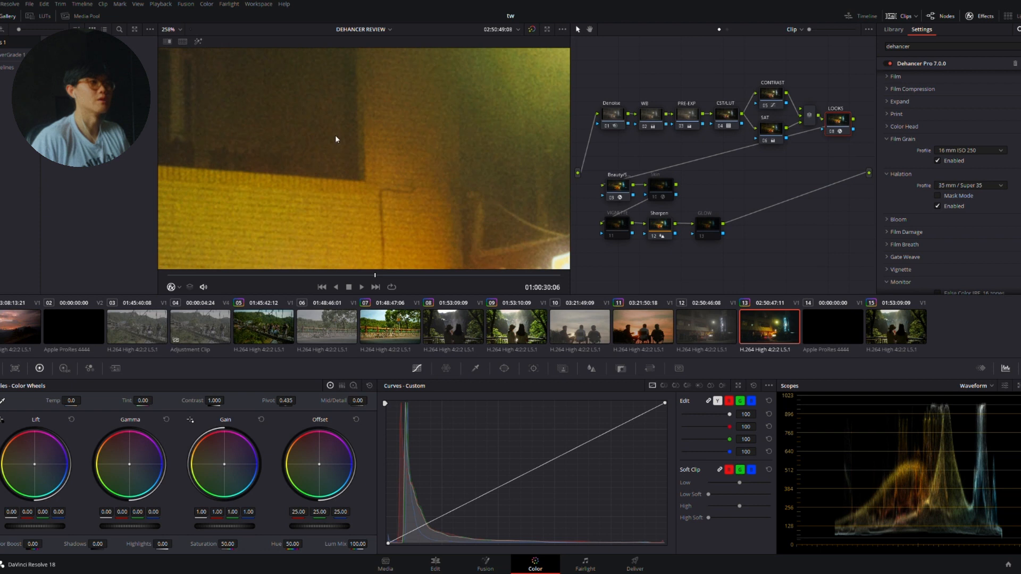
{"action": "left_click", "coordinate": [938, 161]}
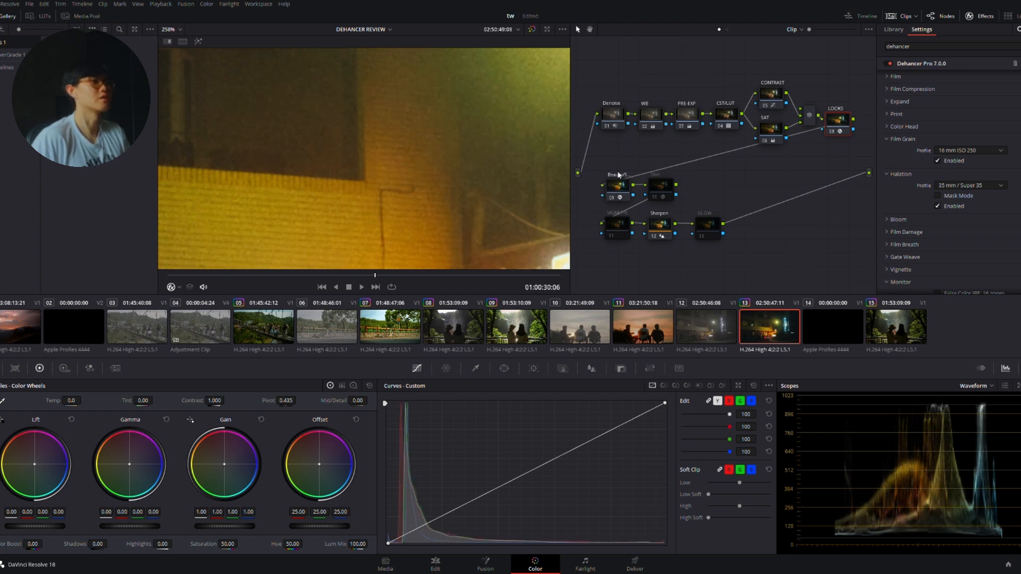
{"action": "scroll", "coordinate": [255, 155], "scroll_direction": "down", "scroll_amount": 5}
{"action": "scroll", "coordinate": [328, 172], "scroll_direction": "down", "scroll_amount": 3}
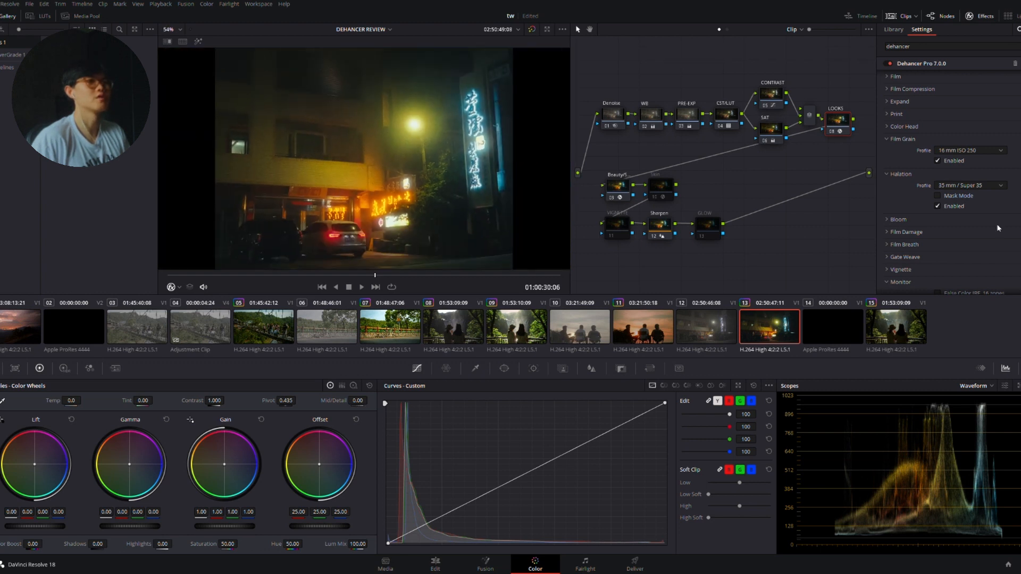
{"action": "left_click", "coordinate": [937, 161]}
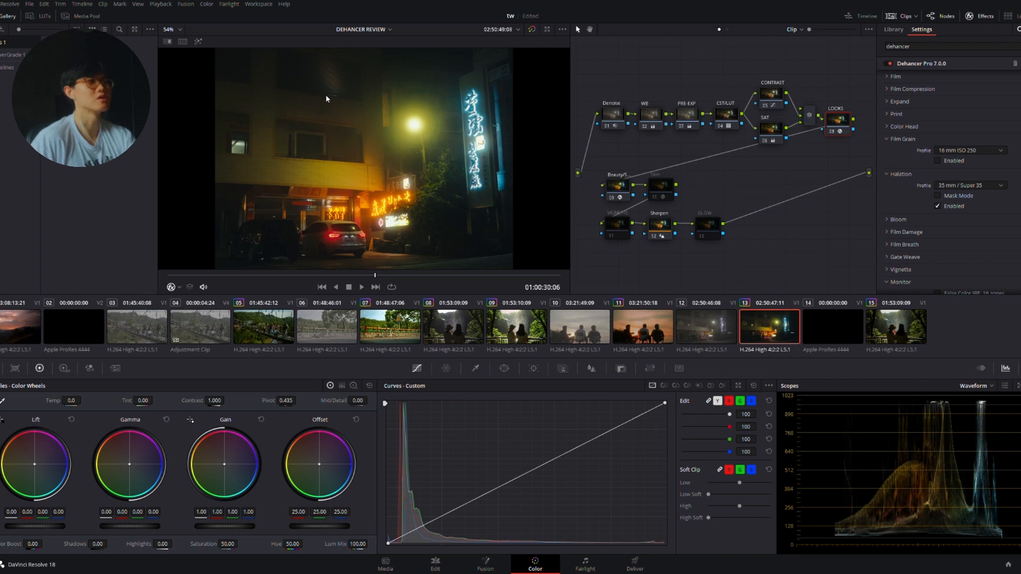
{"action": "left_click", "coordinate": [938, 161]}
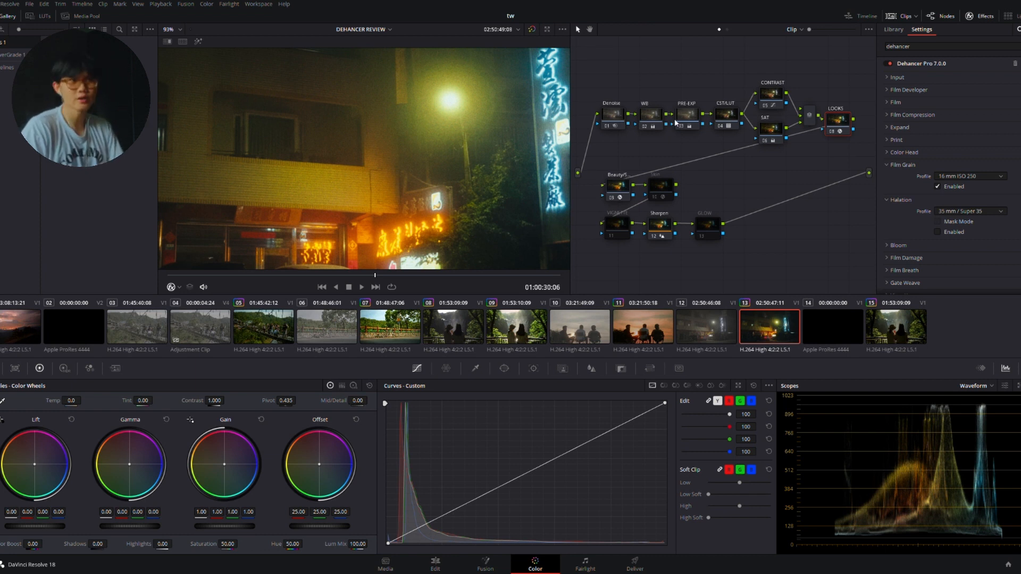
Step: Compare the neon signs with Halation disabled and enabled, then set its profile to the 35 mm No Remjet option
{"action": "left_click", "coordinate": [939, 232]}
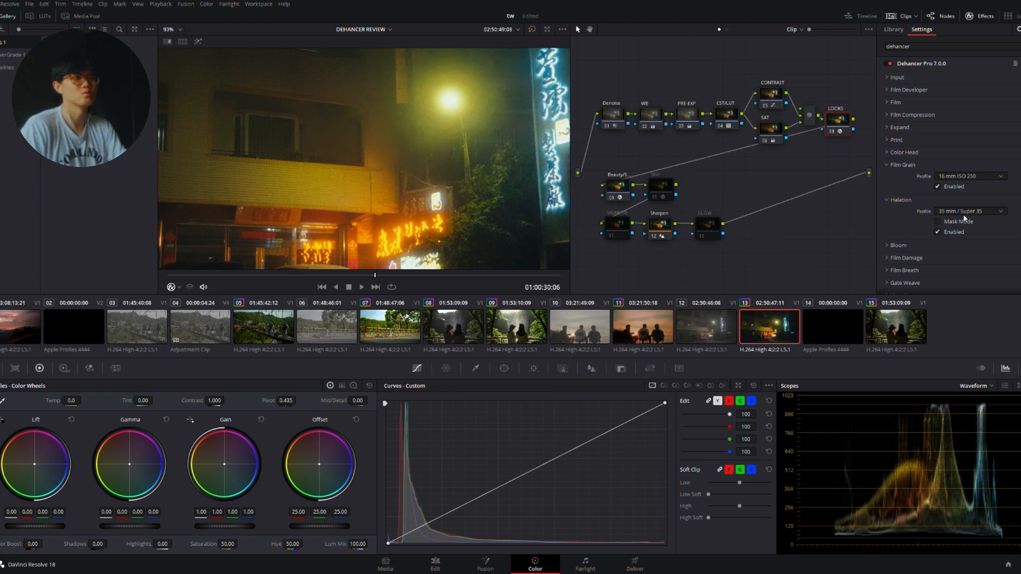
{"action": "left_click", "coordinate": [938, 232]}
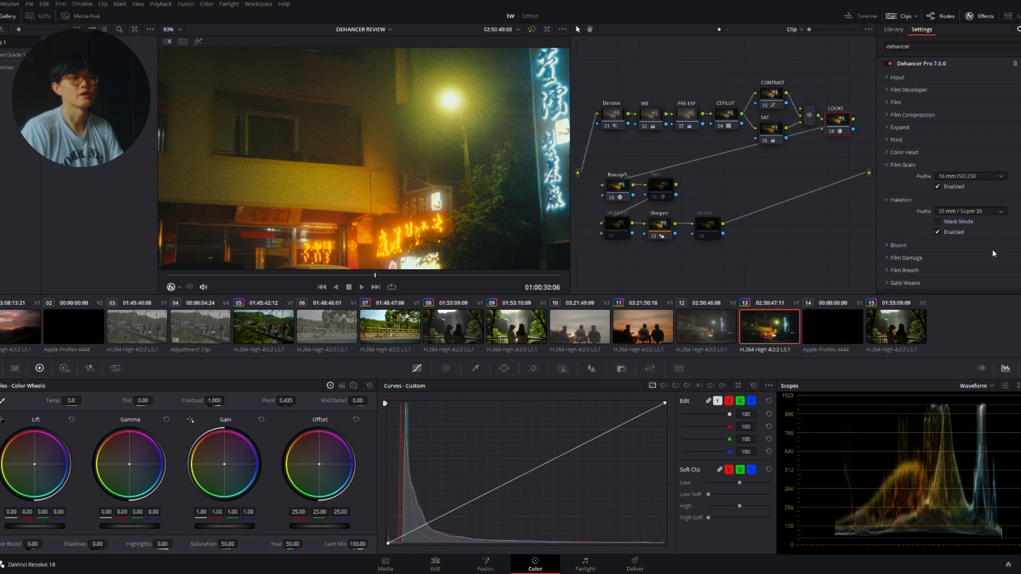
{"action": "left_click", "coordinate": [988, 281]}
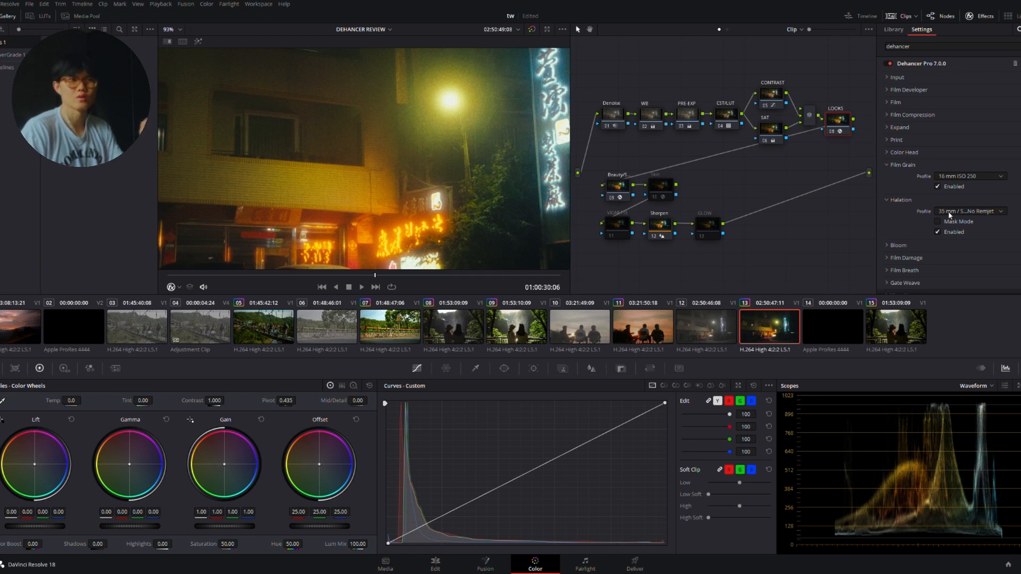
Step: Show Halation's Custom profile settings and compare the image with the effect disabled and enabled, undoing the last change
{"action": "scroll", "coordinate": [950, 212], "scroll_direction": "up", "scroll_amount": 1}
{"action": "scroll", "coordinate": [952, 221], "scroll_direction": "down", "scroll_amount": 3}
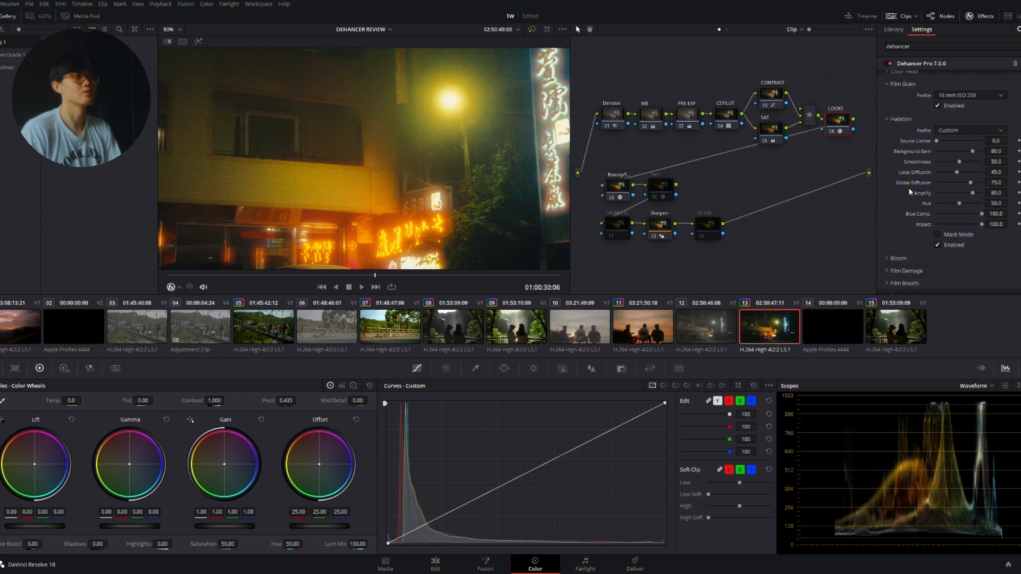
{"action": "left_click", "coordinate": [938, 245]}
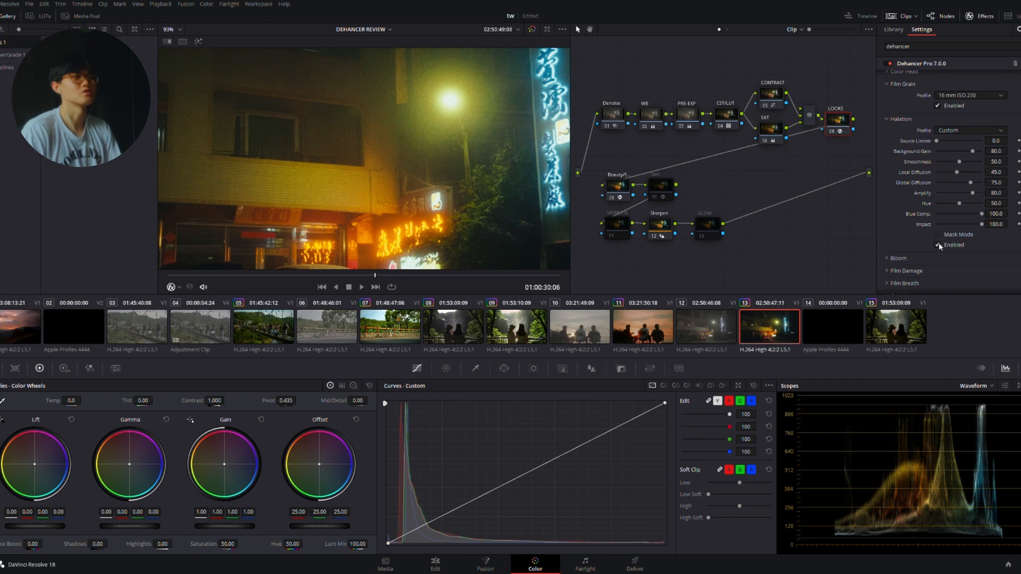
{"action": "scroll", "coordinate": [404, 249], "scroll_direction": "down", "scroll_amount": 4}
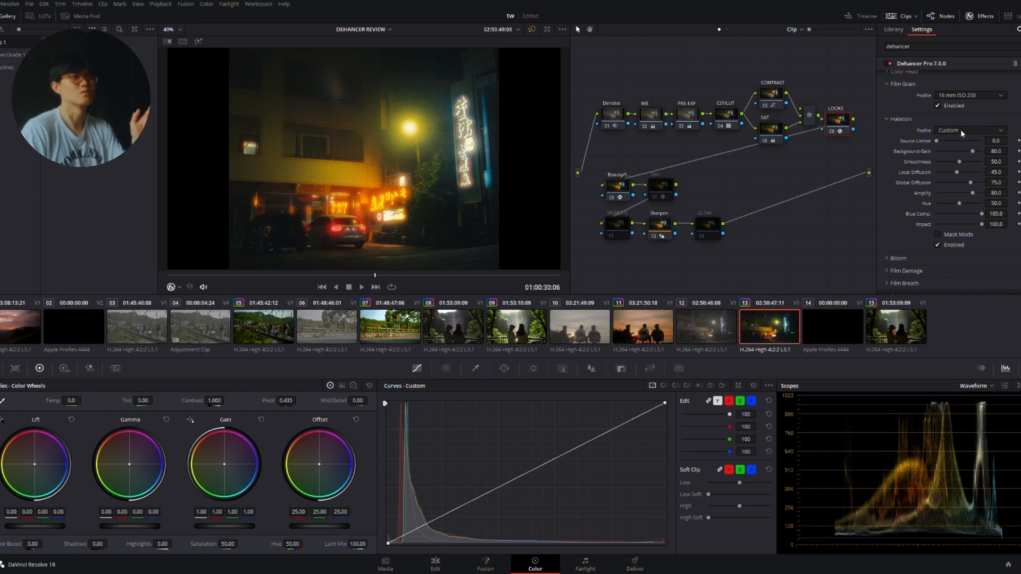
{"action": "key", "text": "ctrl+z"}
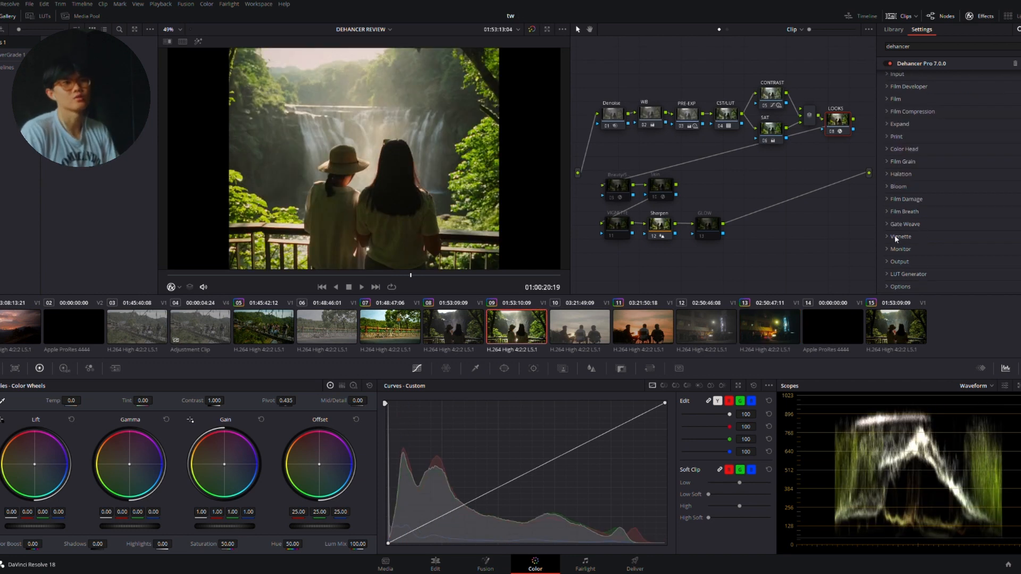
Step: On waterfall clip 09, show the LOOKS node's Dehancer Vignette settings and compare the image with the vignette disabled and enabled
{"action": "left_click", "coordinate": [607, 226]}
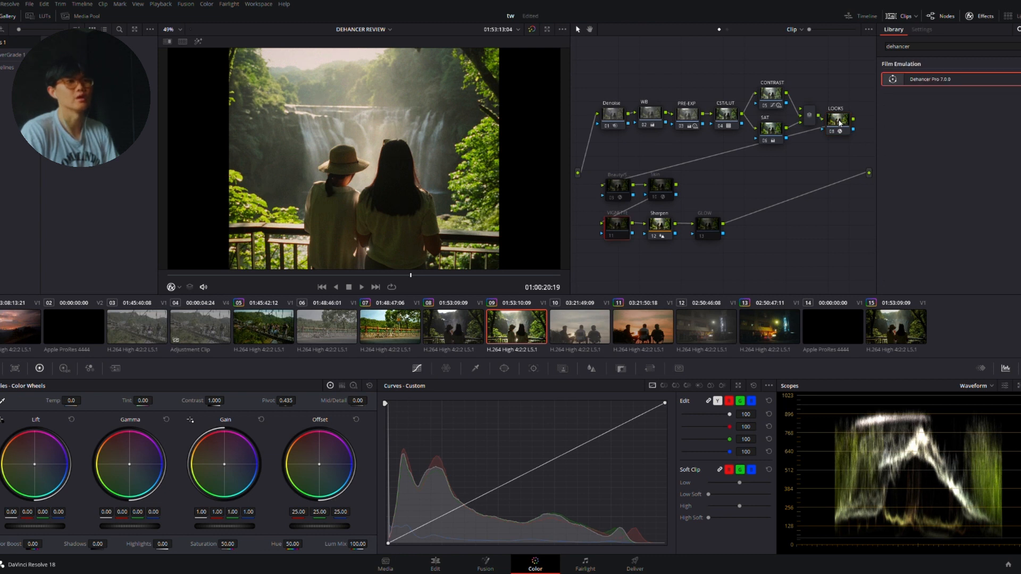
{"action": "left_click", "coordinate": [839, 123]}
{"action": "left_click", "coordinate": [887, 237]}
{"action": "scroll", "coordinate": [929, 232], "scroll_direction": "down", "scroll_amount": 1}
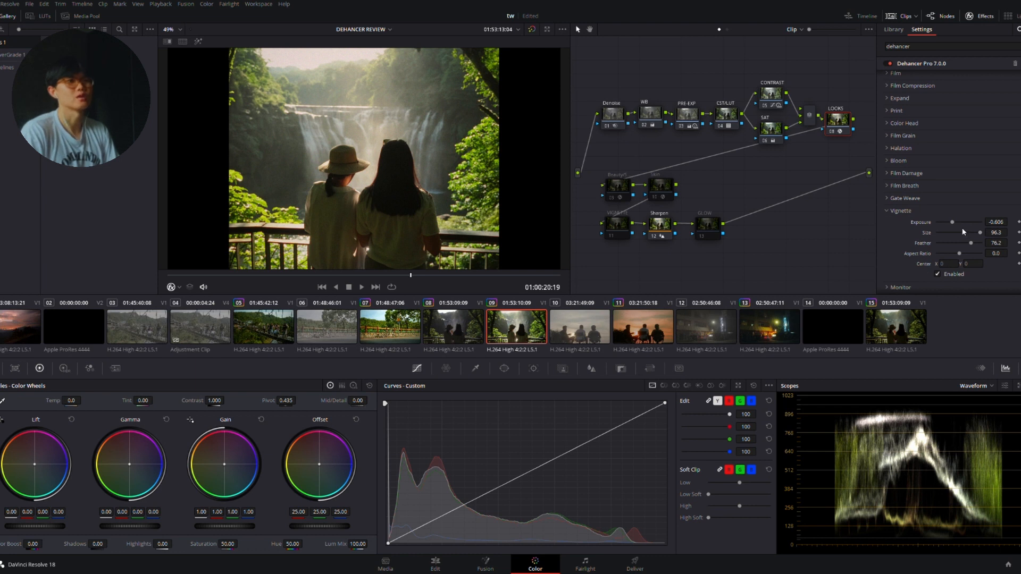
{"action": "left_click", "coordinate": [938, 274]}
{"action": "left_click", "coordinate": [938, 274]}
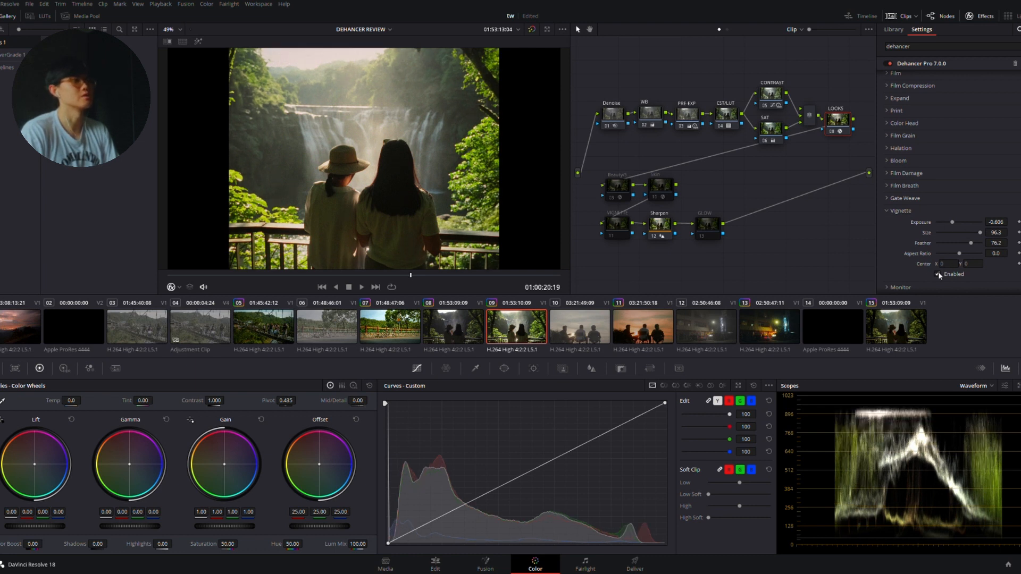
{"action": "left_click", "coordinate": [938, 274]}
{"action": "left_click", "coordinate": [938, 274]}
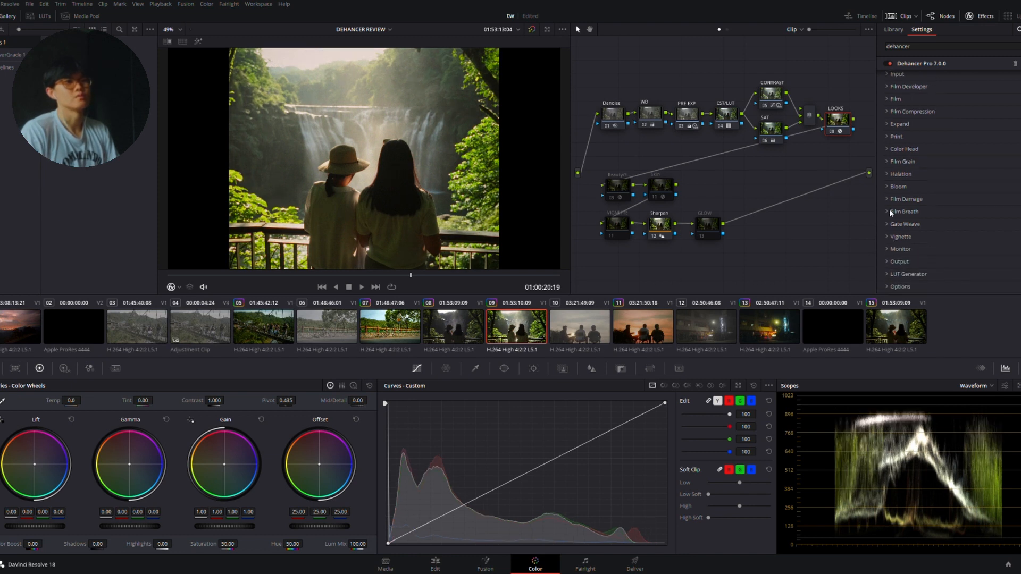
Step: Look at Dehancer's Film Breath and Gate Weave settings, then return to the Vignette settings
{"action": "left_click", "coordinate": [890, 213]}
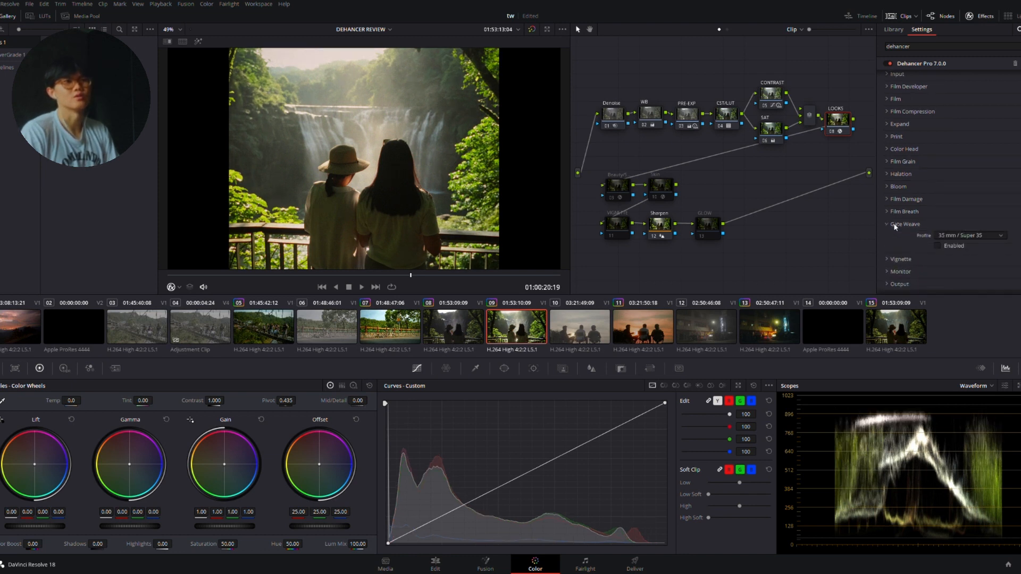
{"action": "left_click", "coordinate": [899, 236]}
{"action": "scroll", "coordinate": [981, 256], "scroll_direction": "down", "scroll_amount": 3}
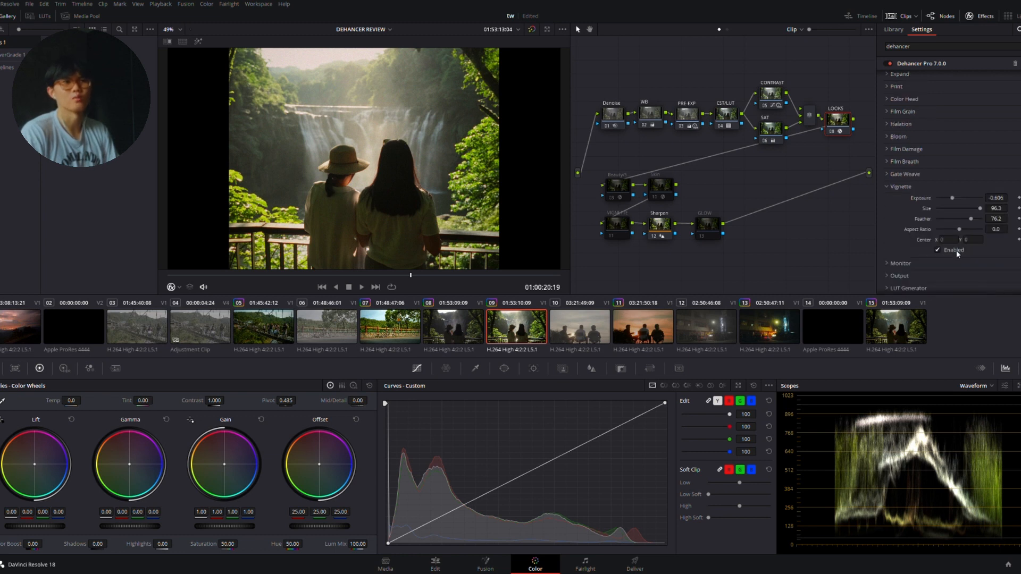